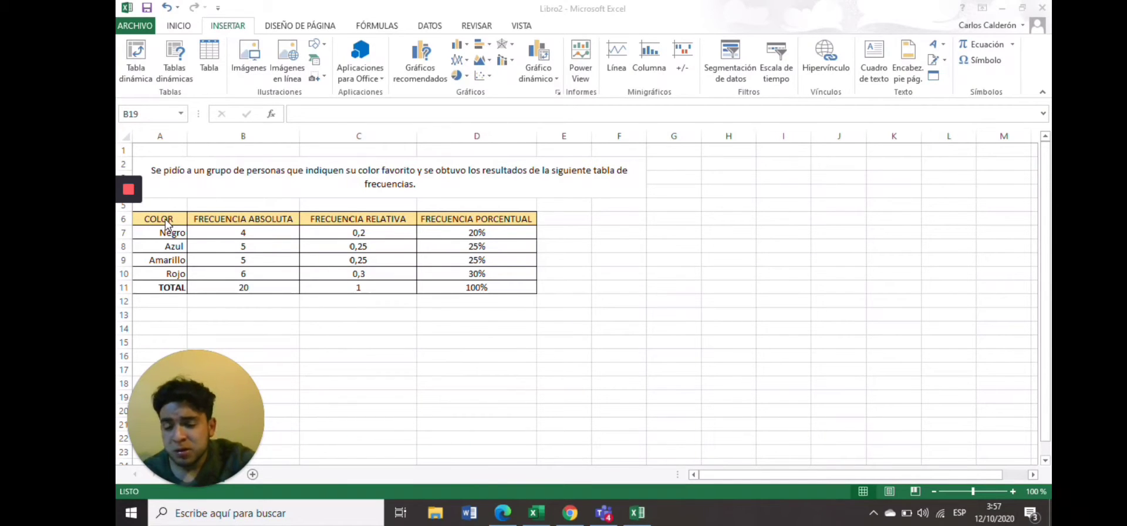
# Insert a 2-D clustered bar chart of COLOR against FRECUENCIA ABSOLUTA from cells A6:B10.
pyautogui.click(155, 219)
pyautogui.moveTo(155, 219); pyautogui.dragTo(256, 275)
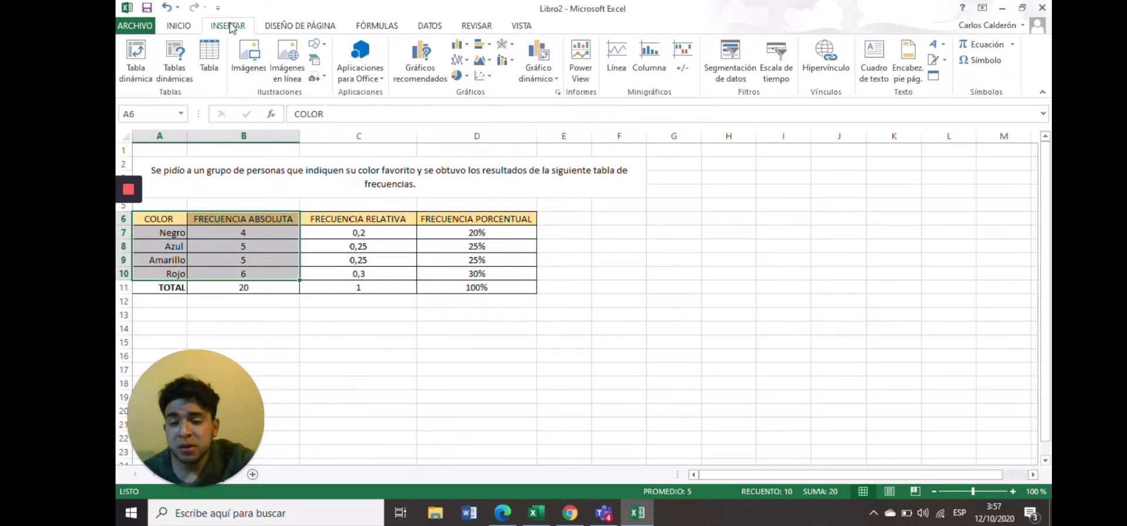
pyautogui.click(479, 45)
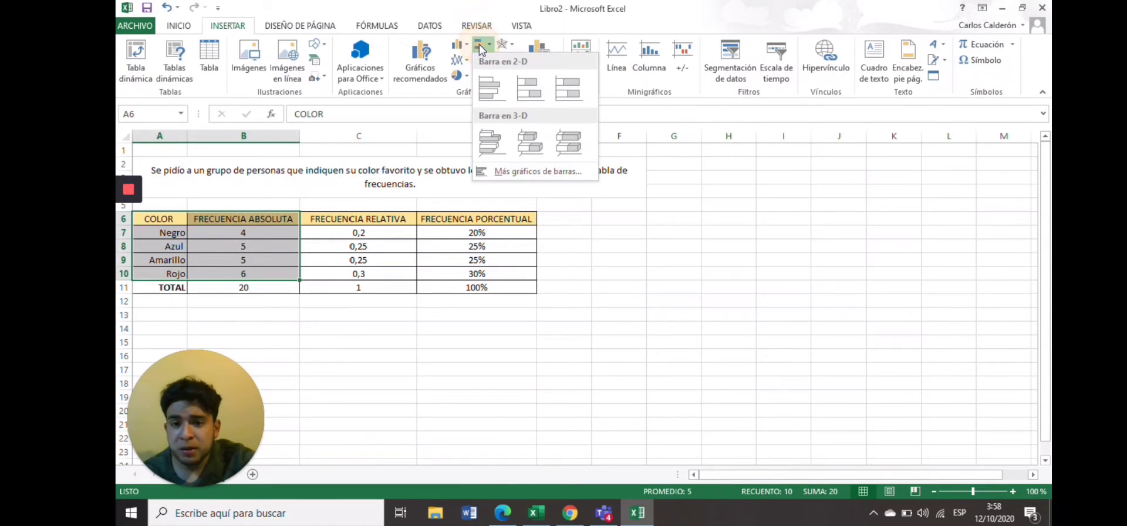
pyautogui.click(497, 92)
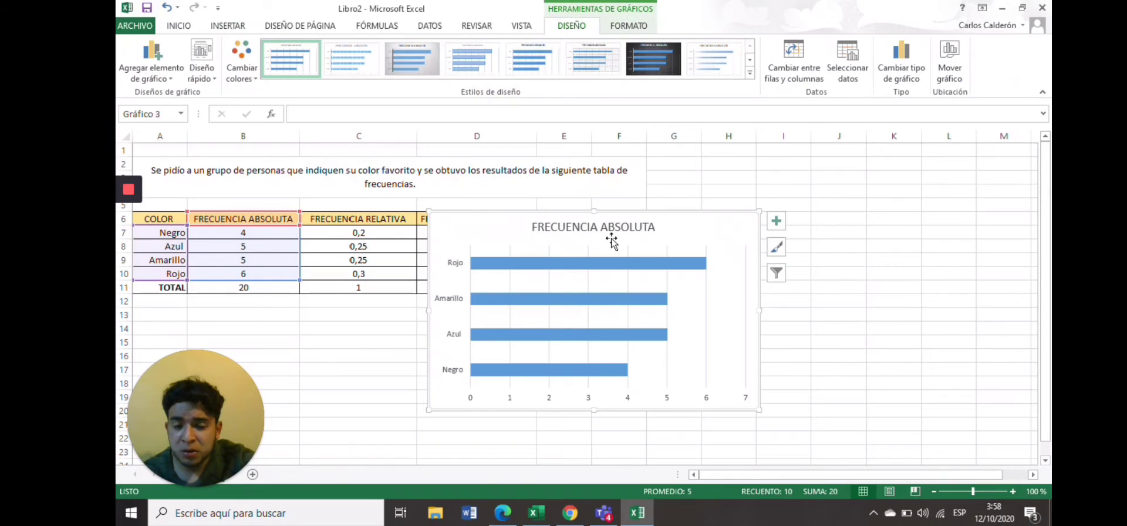
# Delete the FRECUENCIA ABSOLUTA bar chart.
pyautogui.click(598, 227)
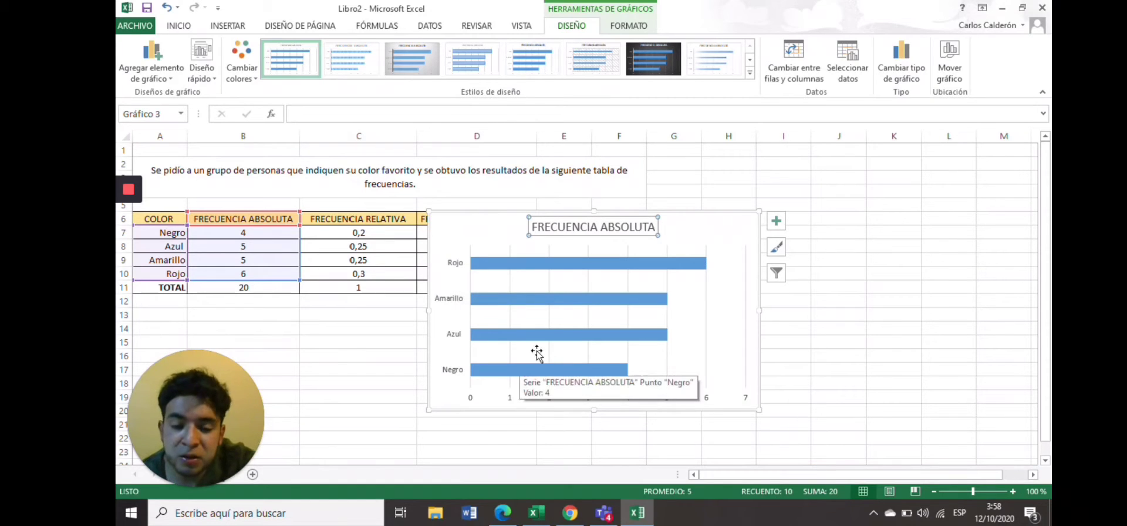
pyautogui.click(745, 244)
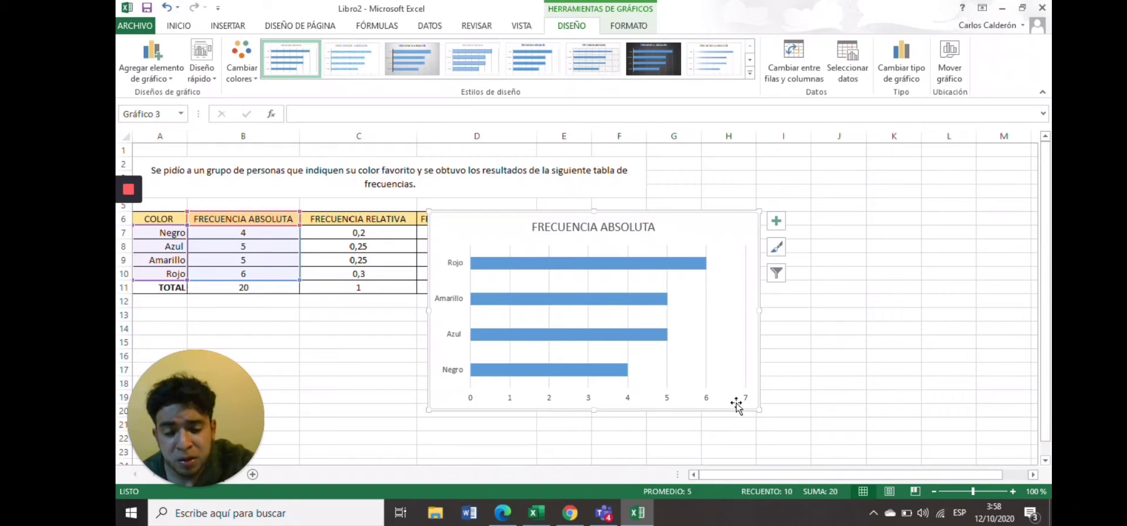
pyautogui.click(735, 266)
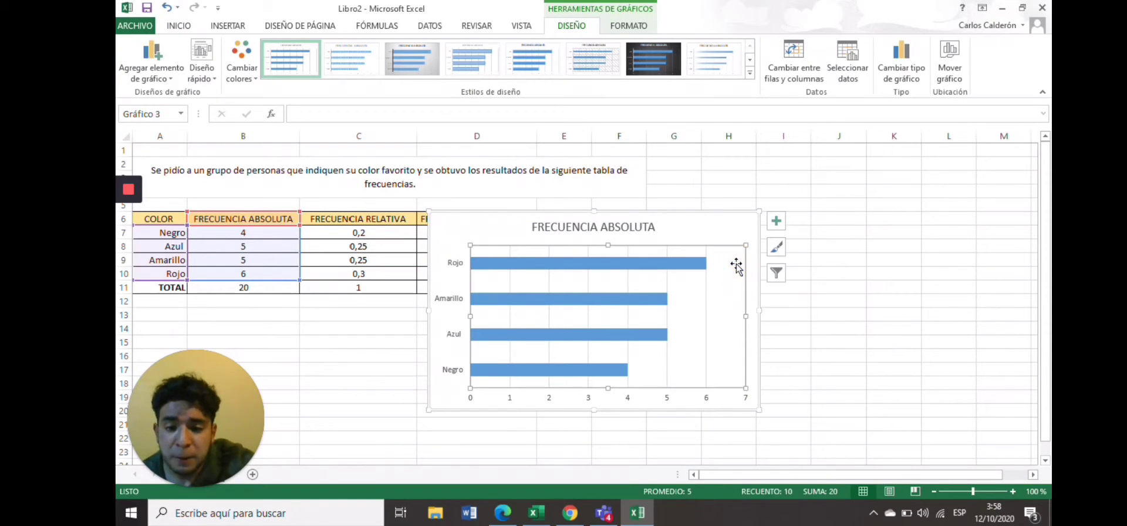
pyautogui.click(721, 239)
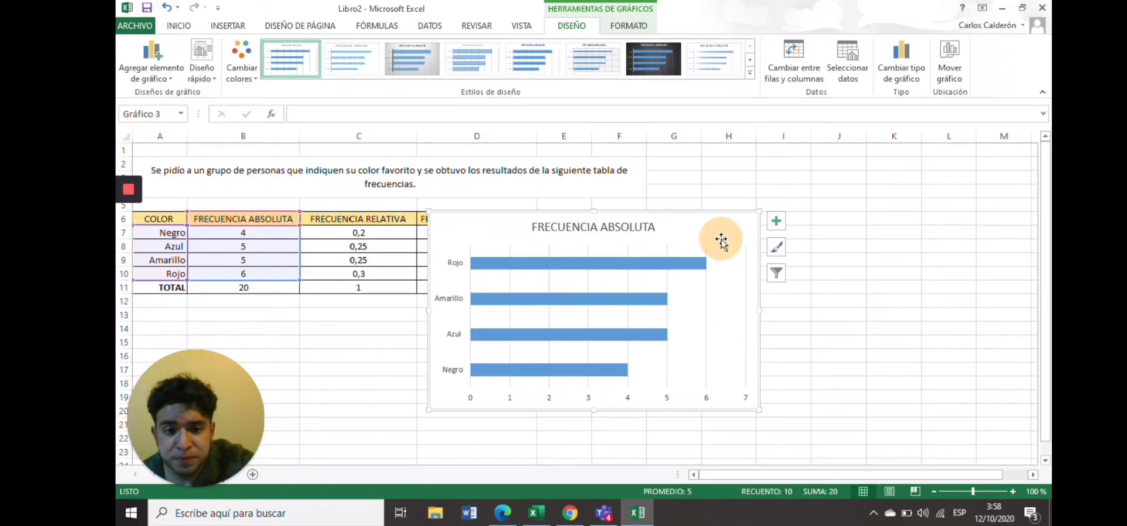
pyautogui.press('Delete')
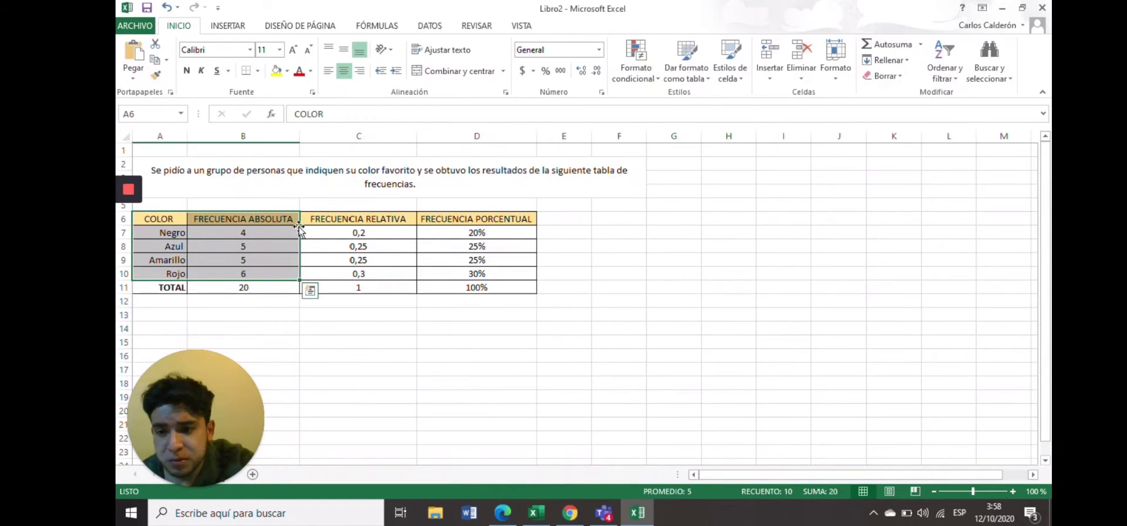
# Insert a 2-D clustered bar chart of COLOR (A6:A10) against FRECUENCIA RELATIVA (C6:C10).
pyautogui.click(176, 219)
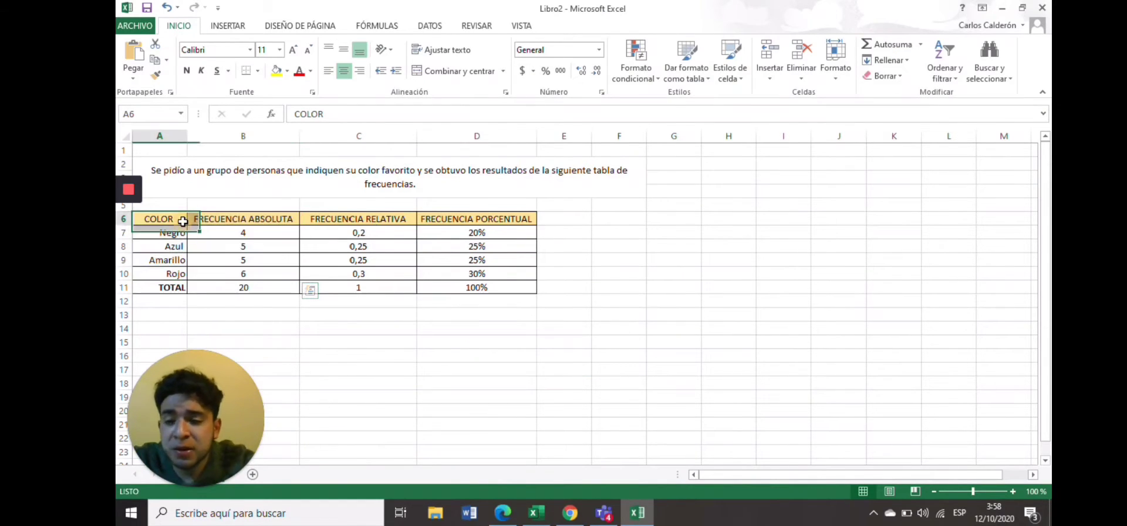
pyautogui.moveTo(163, 218); pyautogui.dragTo(165, 273)
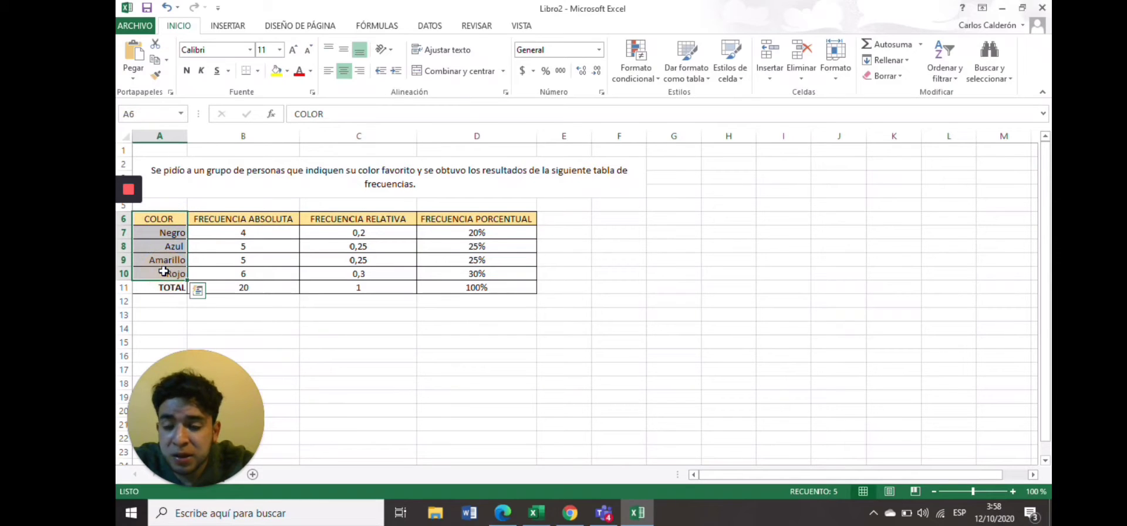
pyautogui.moveTo(331, 215); pyautogui.dragTo(335, 273)
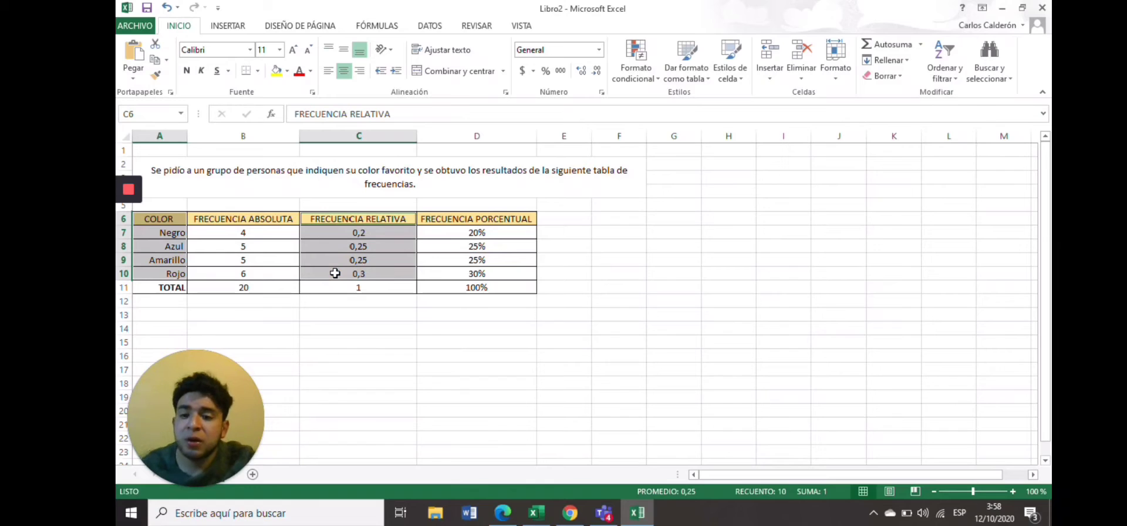
pyautogui.click(238, 25)
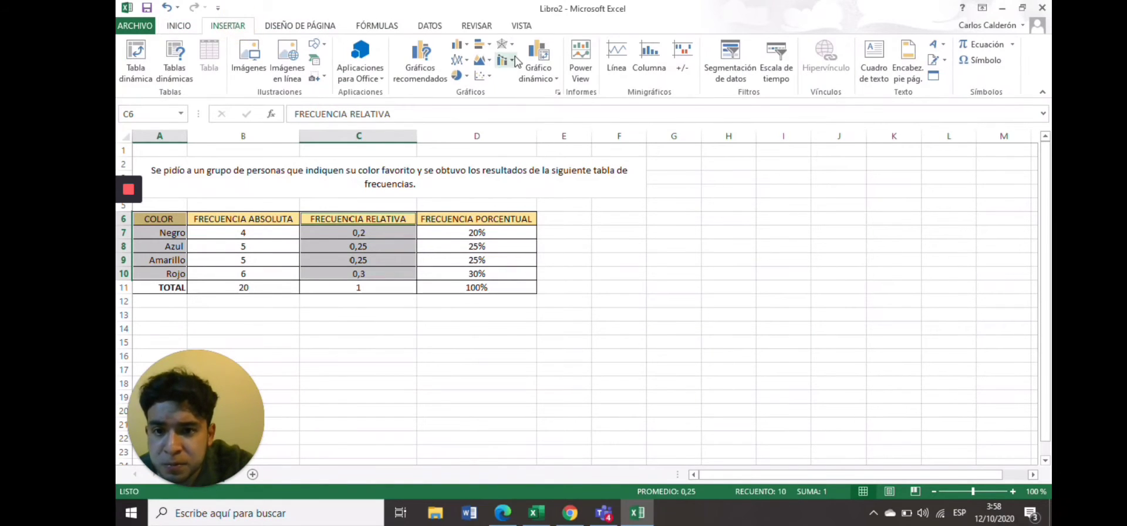
pyautogui.click(481, 44)
pyautogui.click(498, 88)
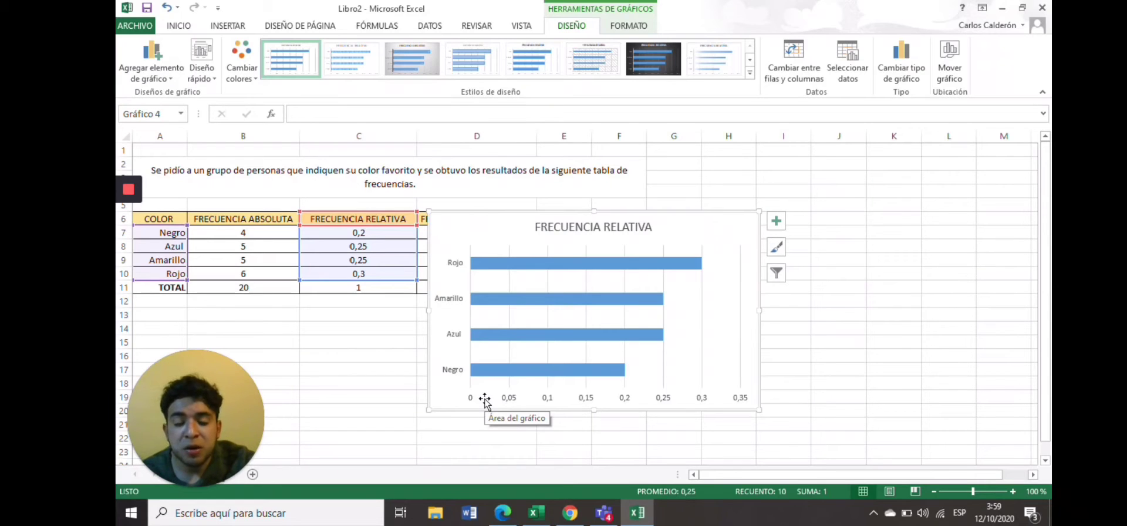
# Delete the FRECUENCIA RELATIVA bar chart.
pyautogui.click(683, 238)
pyautogui.click(728, 225)
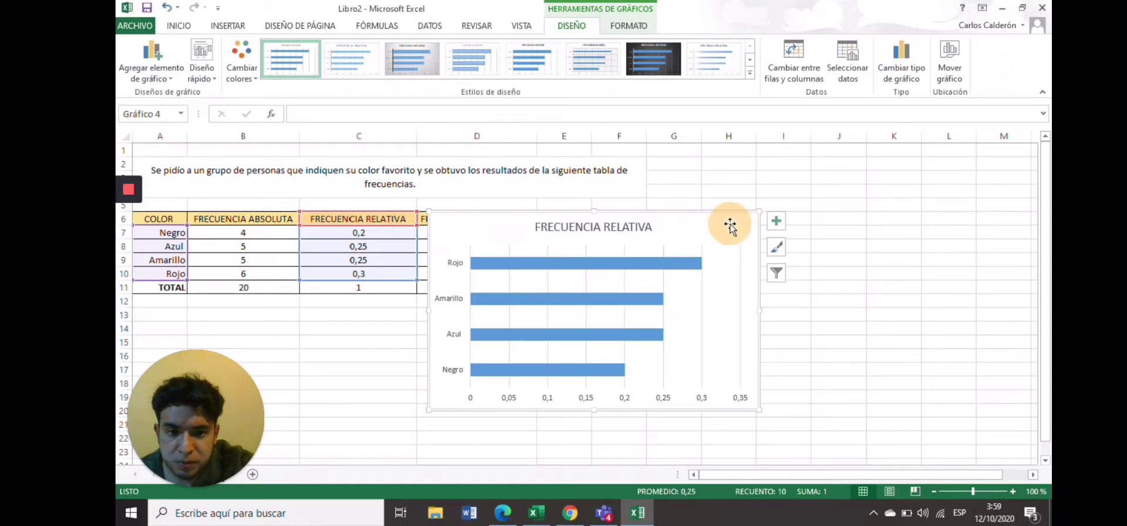
pyautogui.press('Delete')
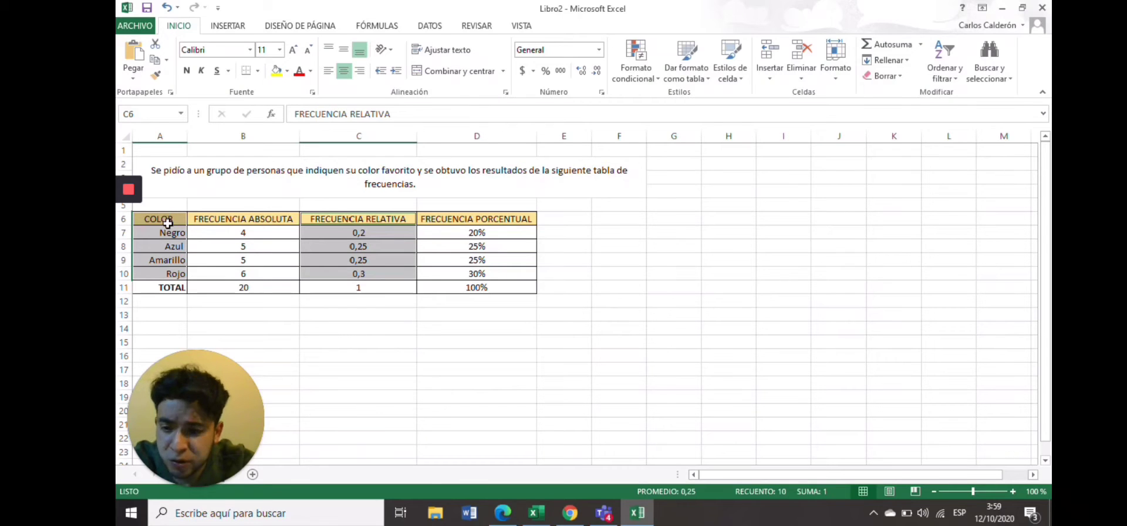
# Insert a 2-D pie chart of COLOR (A6:A10) and FRECUENCIA PORCENTUAL (D6:D10).
pyautogui.click(344, 338)
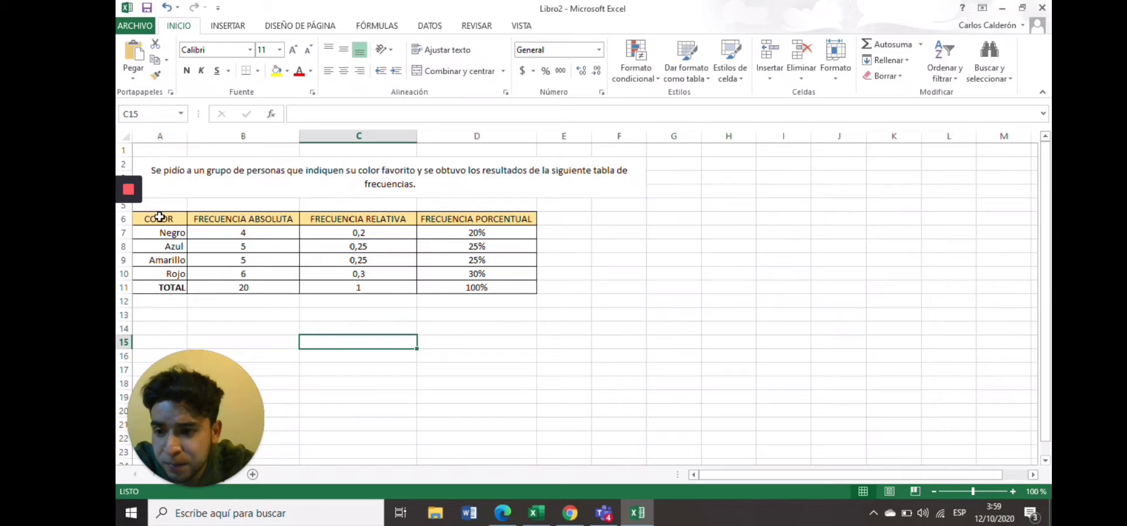
pyautogui.moveTo(152, 218); pyautogui.dragTo(167, 274)
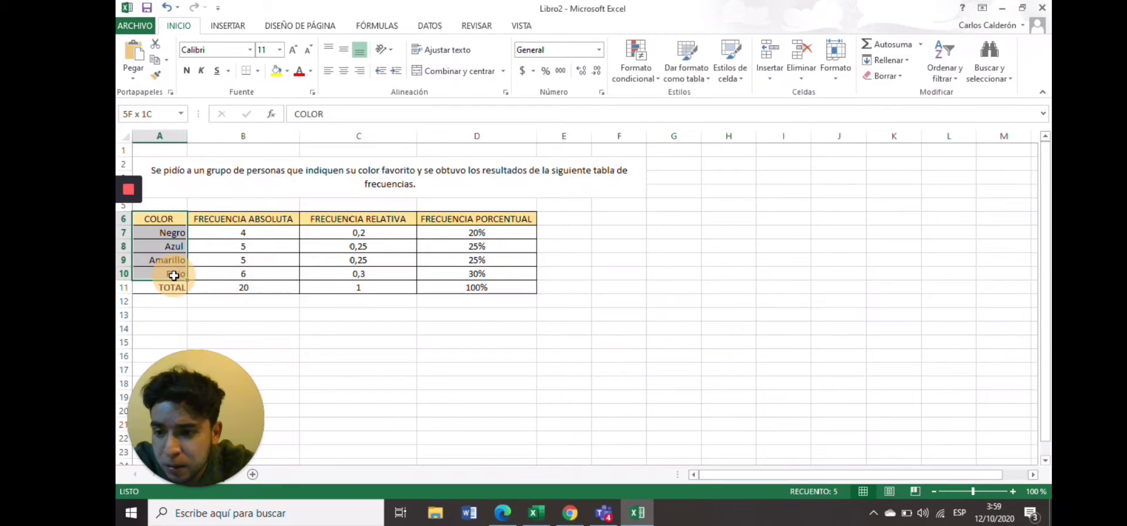
pyautogui.keyDown('ctrl'); pyautogui.click(476, 215); pyautogui.keyUp('ctrl')
pyautogui.moveTo(477, 215); pyautogui.dragTo(479, 272)
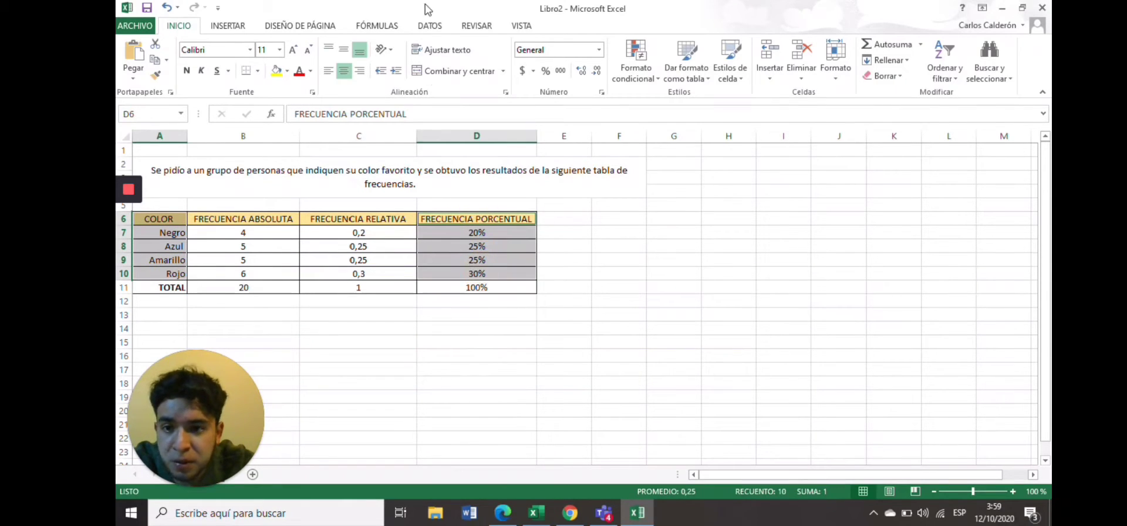
pyautogui.click(229, 26)
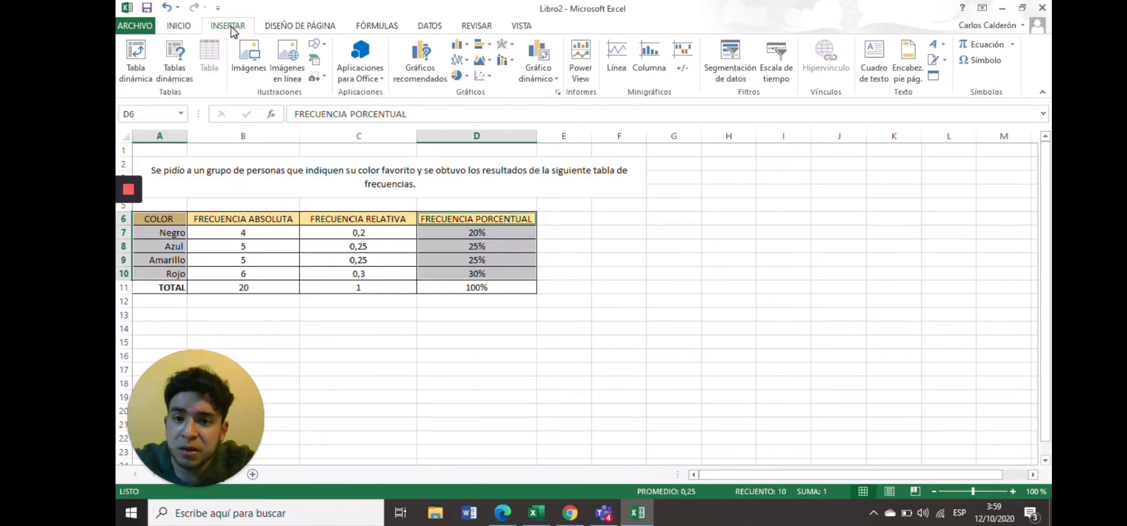
pyautogui.click(464, 80)
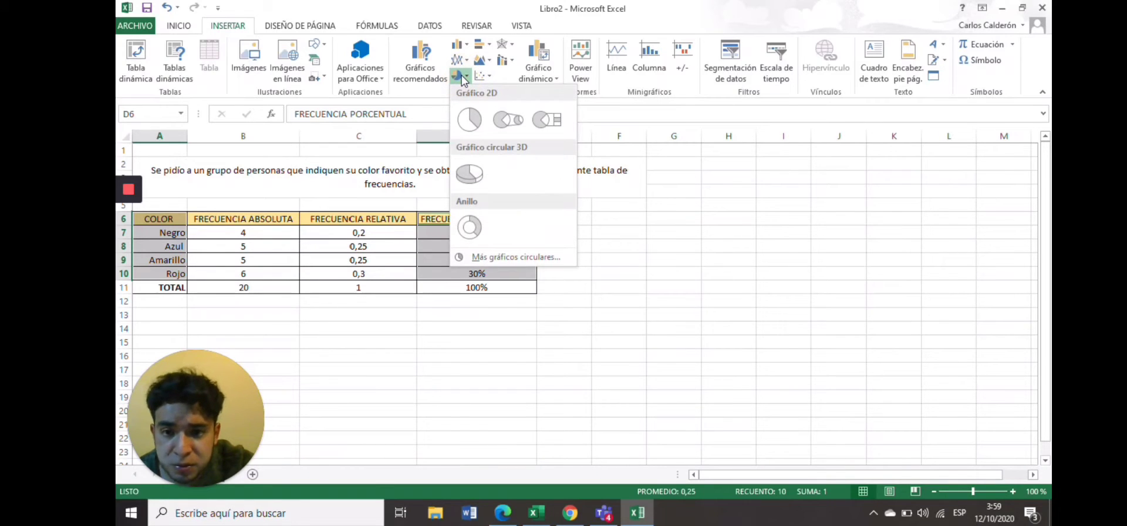
pyautogui.click(468, 121)
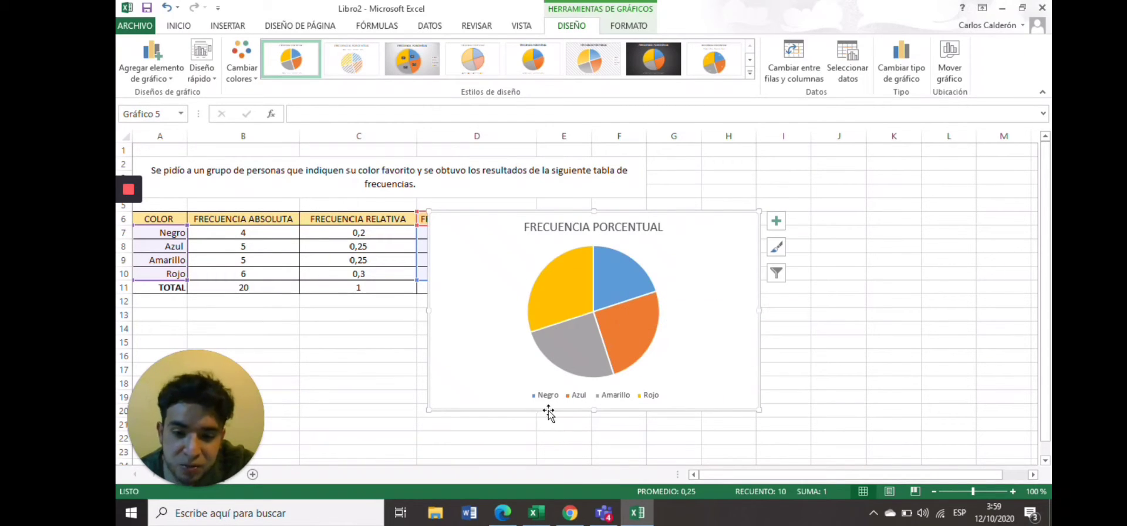
pyautogui.click(626, 283)
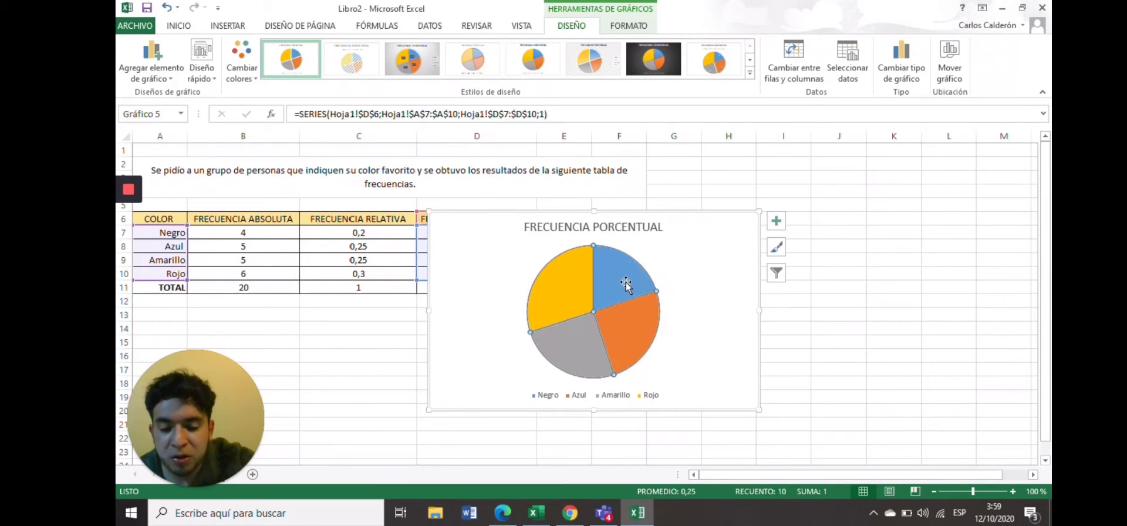
pyautogui.rightClick(626, 283)
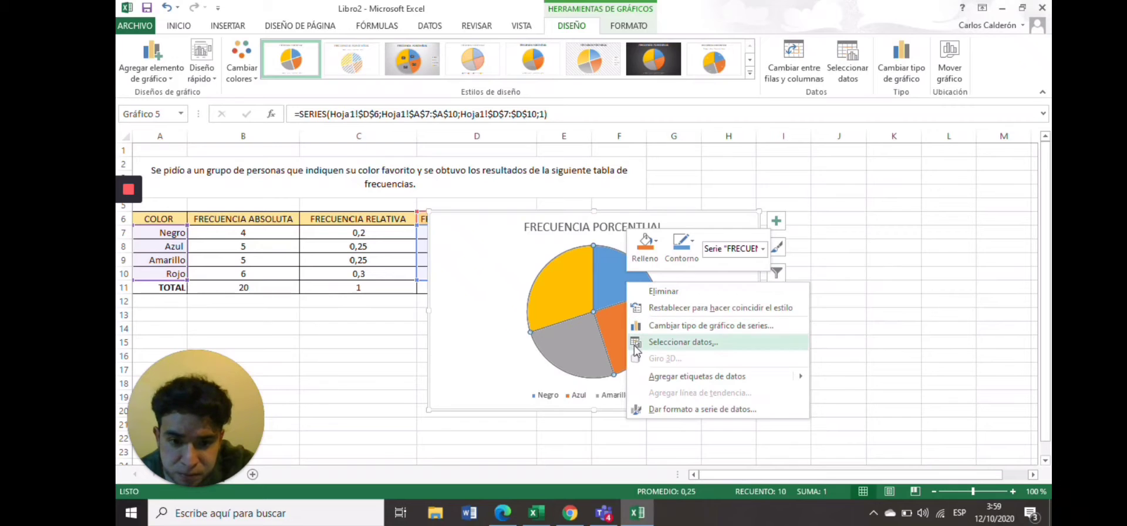
pyautogui.click(646, 246)
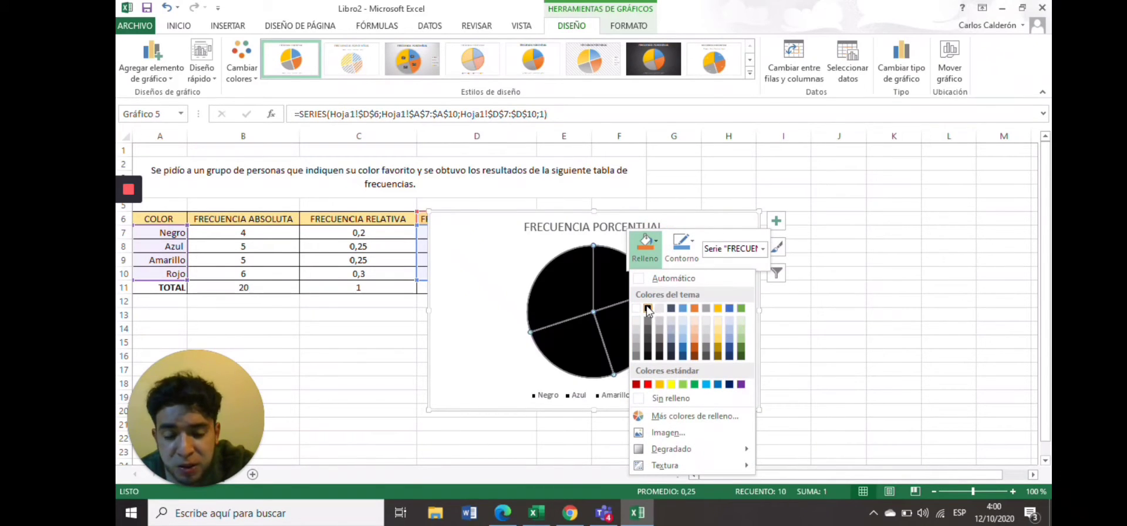
pyautogui.click(610, 284)
pyautogui.click(610, 284)
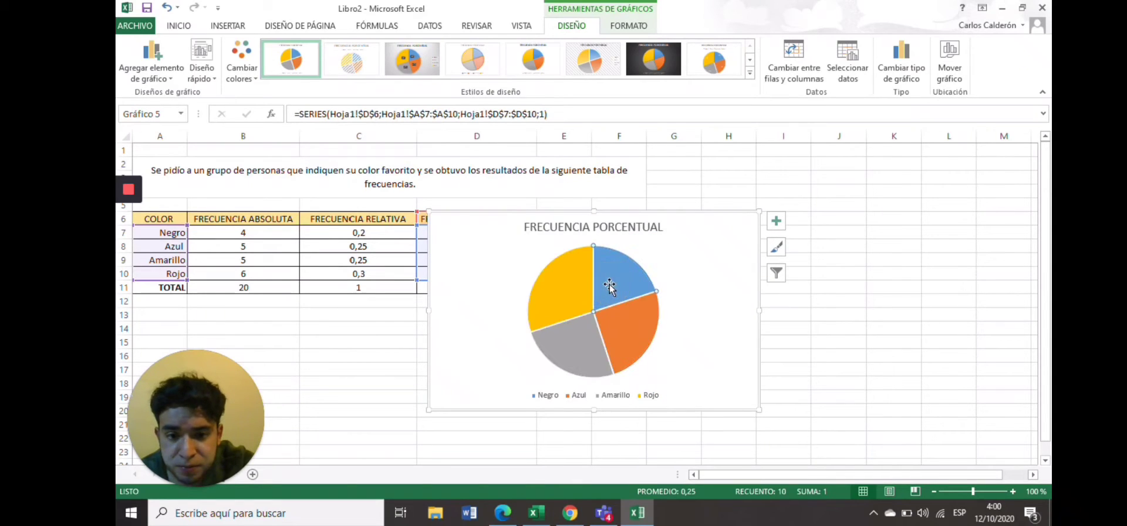
# Fill the Negro slice of the pie chart with black.
pyautogui.doubleClick(609, 284)
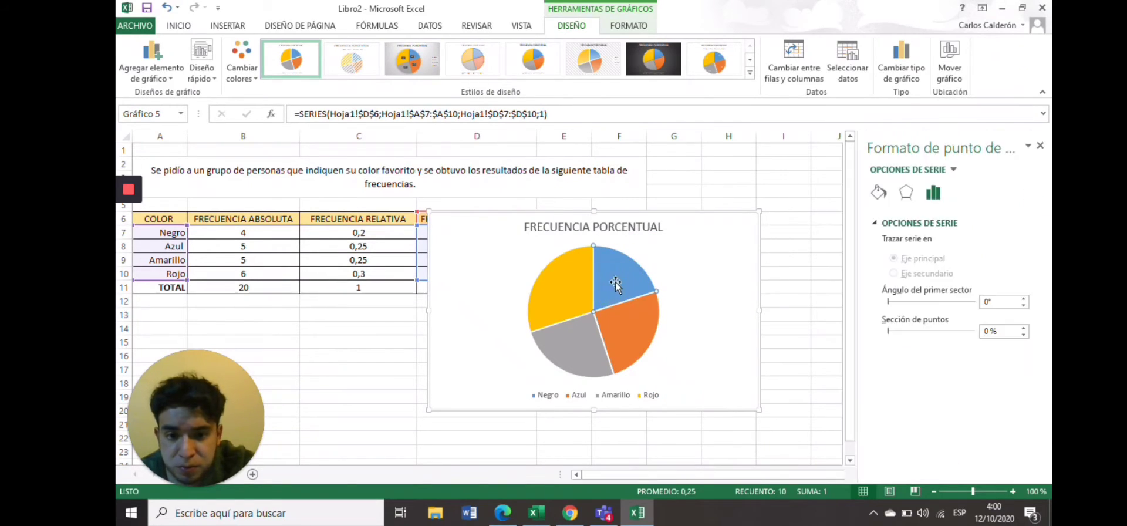
pyautogui.rightClick(615, 284)
pyautogui.click(632, 251)
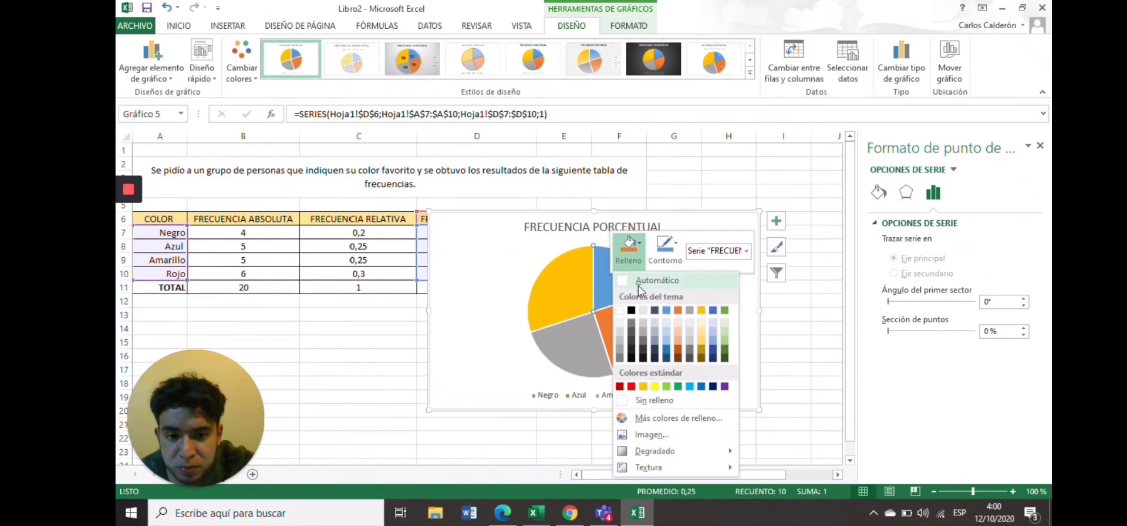
pyautogui.click(632, 311)
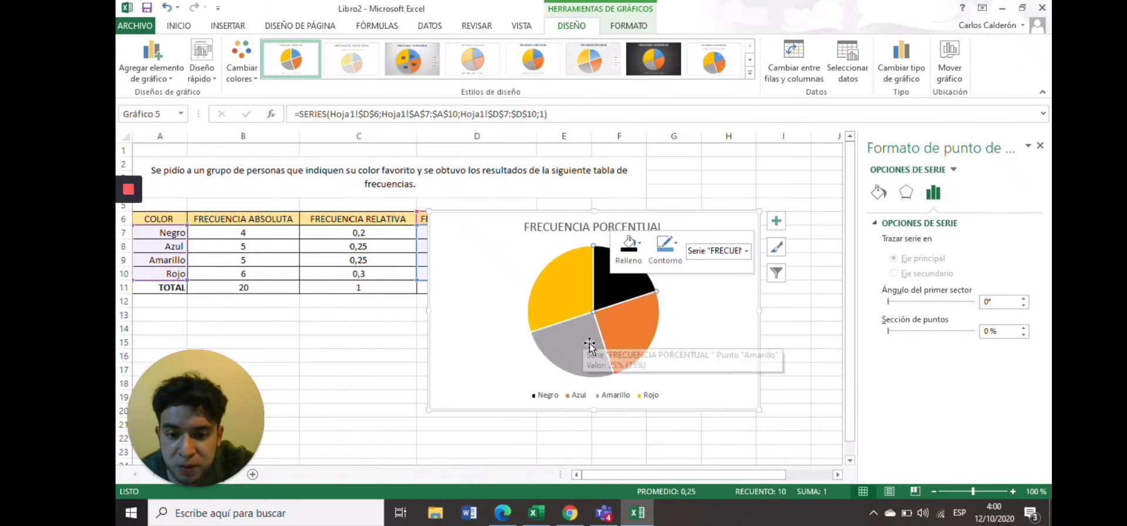
pyautogui.click(629, 347)
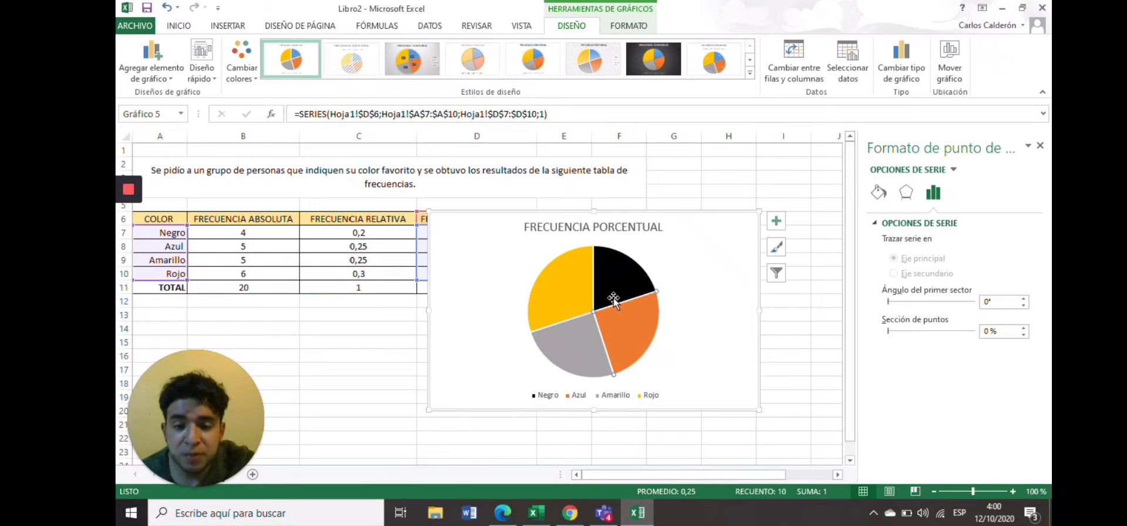
# Browse the available chart types for the pie series and confirm the 2-D pie chart.
pyautogui.moveTo(613, 300)
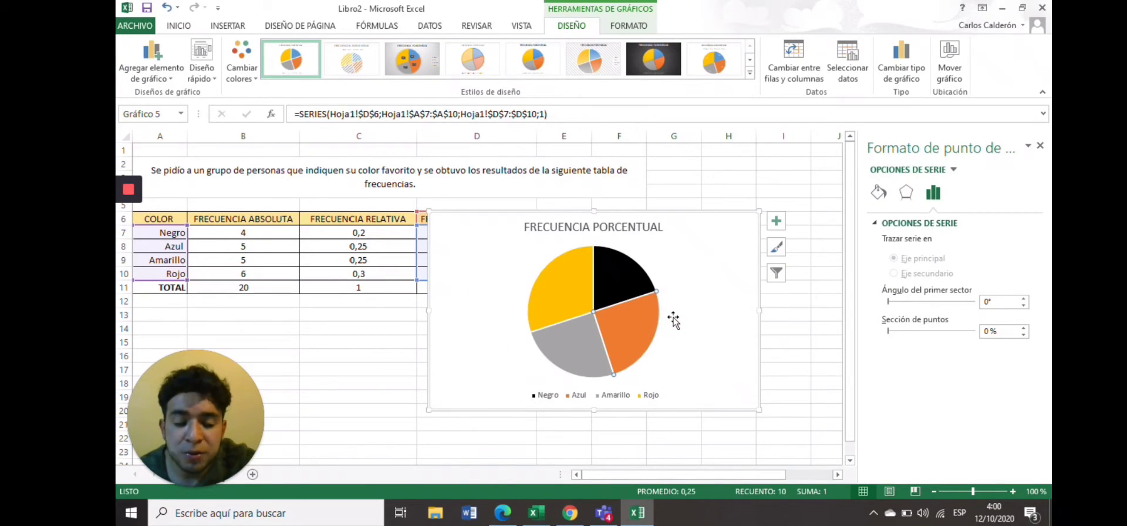
pyautogui.moveTo(616, 283)
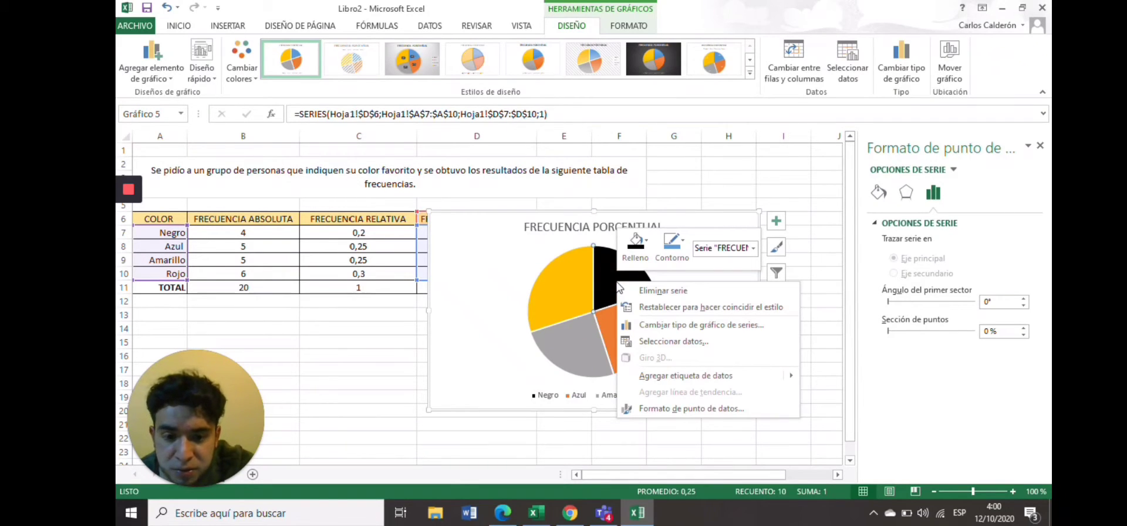
pyautogui.click(679, 326)
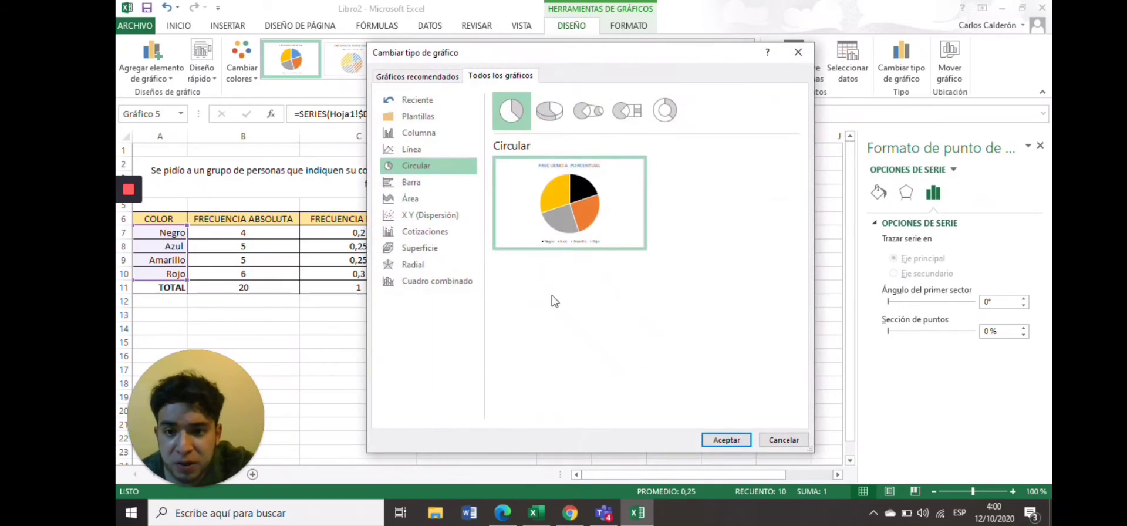
pyautogui.click(425, 80)
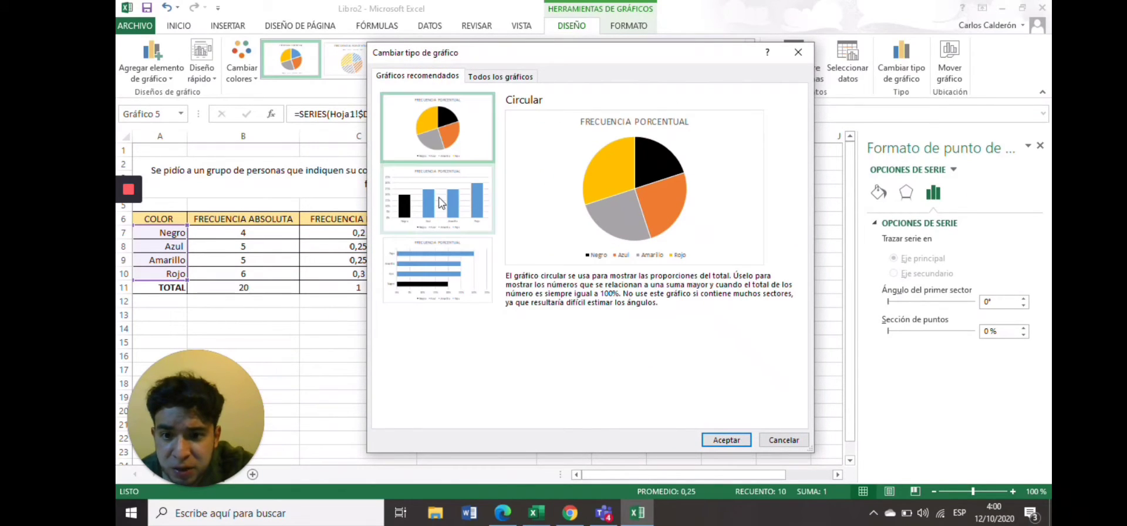
pyautogui.click(491, 78)
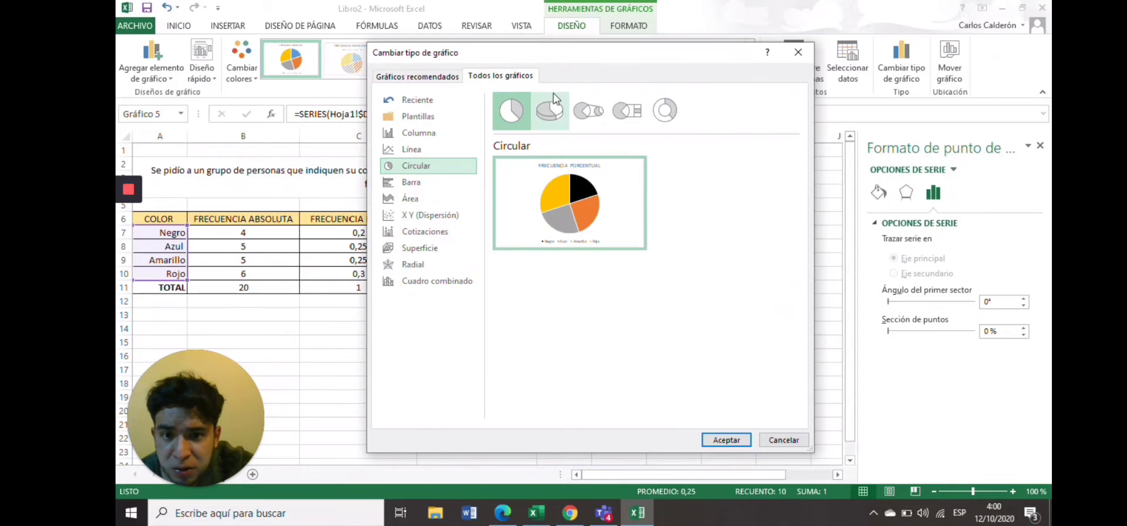
pyautogui.click(550, 111)
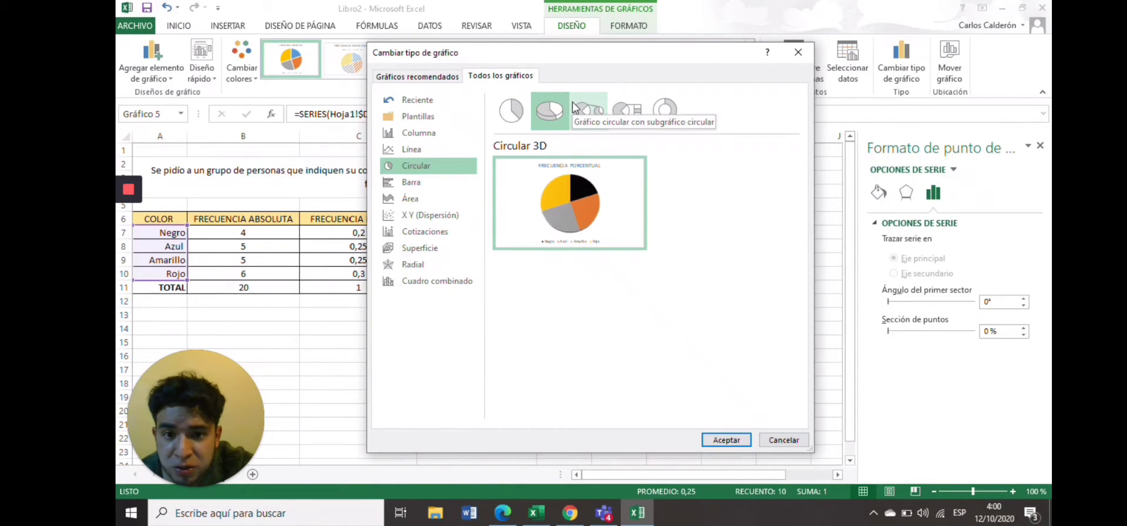
pyautogui.click(578, 110)
pyautogui.click(626, 109)
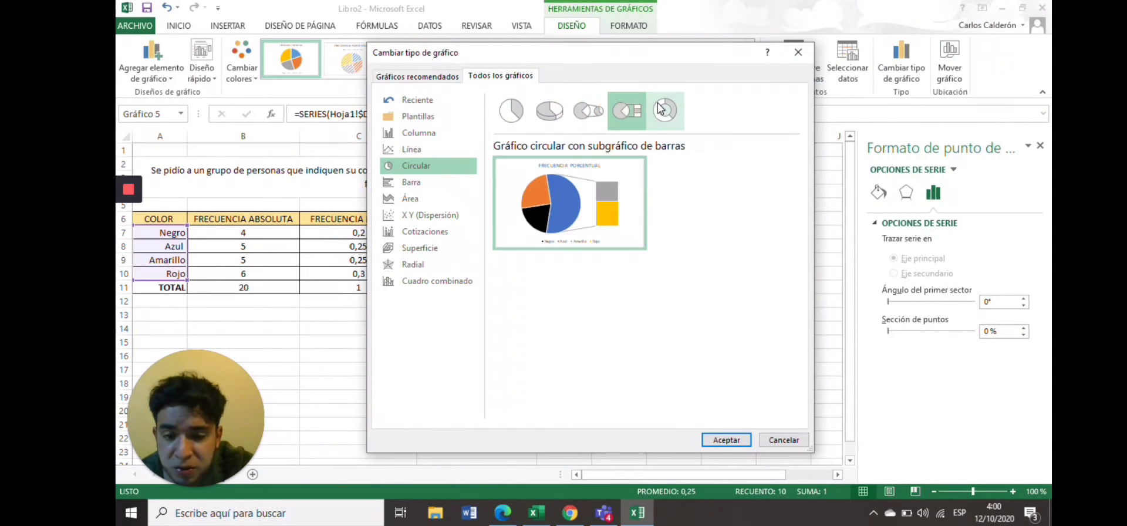
pyautogui.click(663, 110)
pyautogui.click(626, 110)
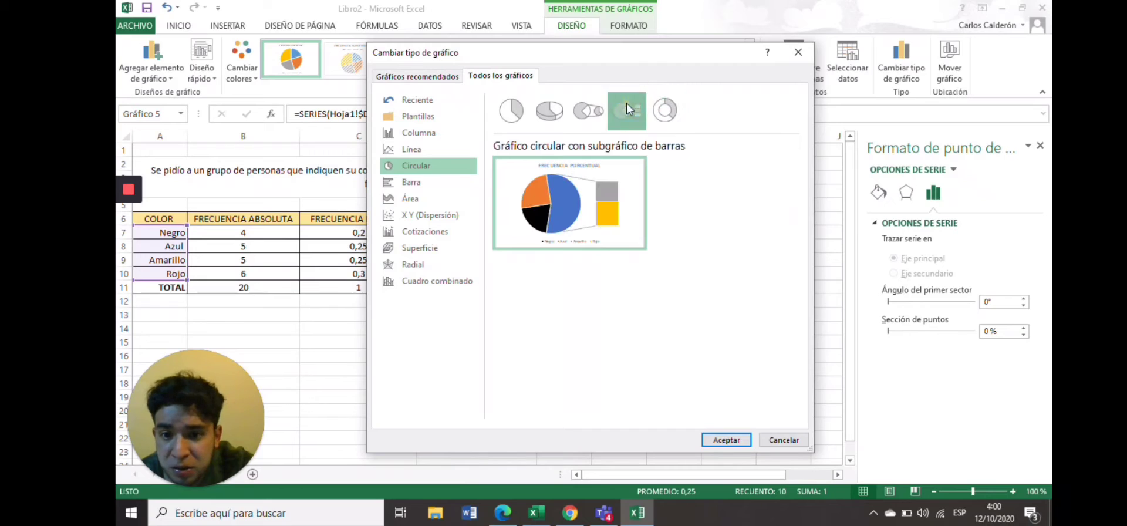
pyautogui.click(586, 110)
pyautogui.click(549, 110)
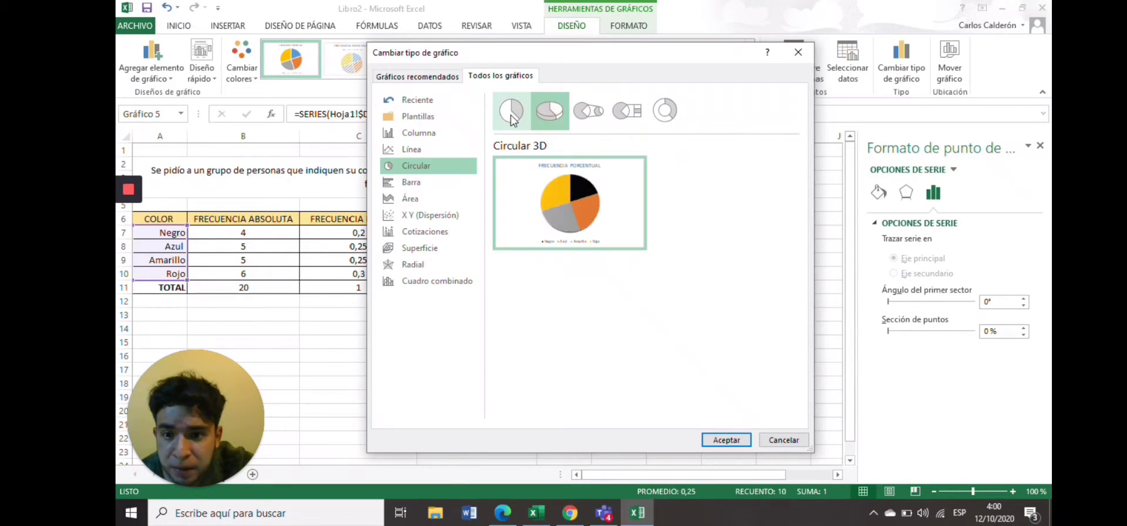
pyautogui.click(511, 117)
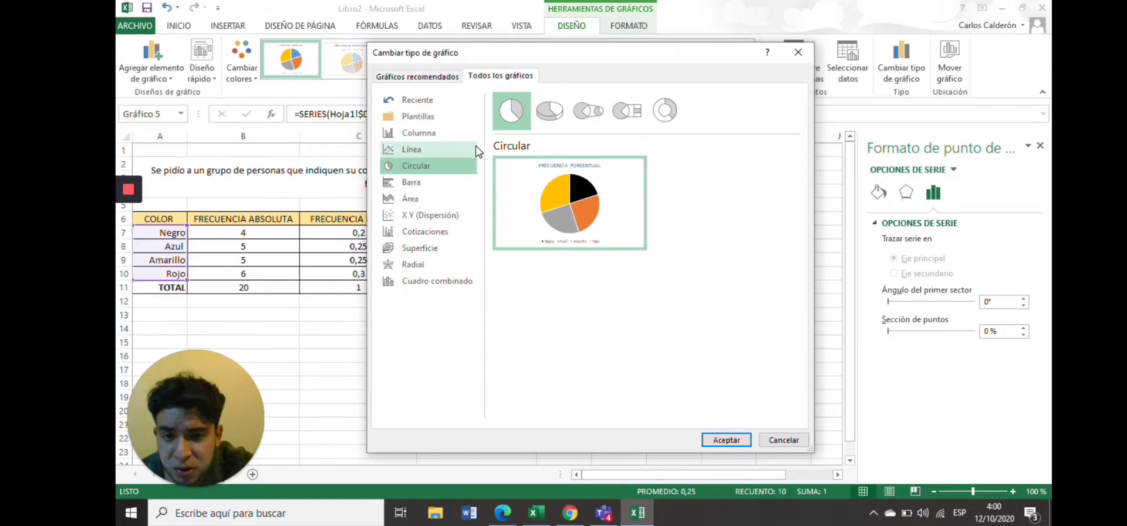
pyautogui.click(444, 77)
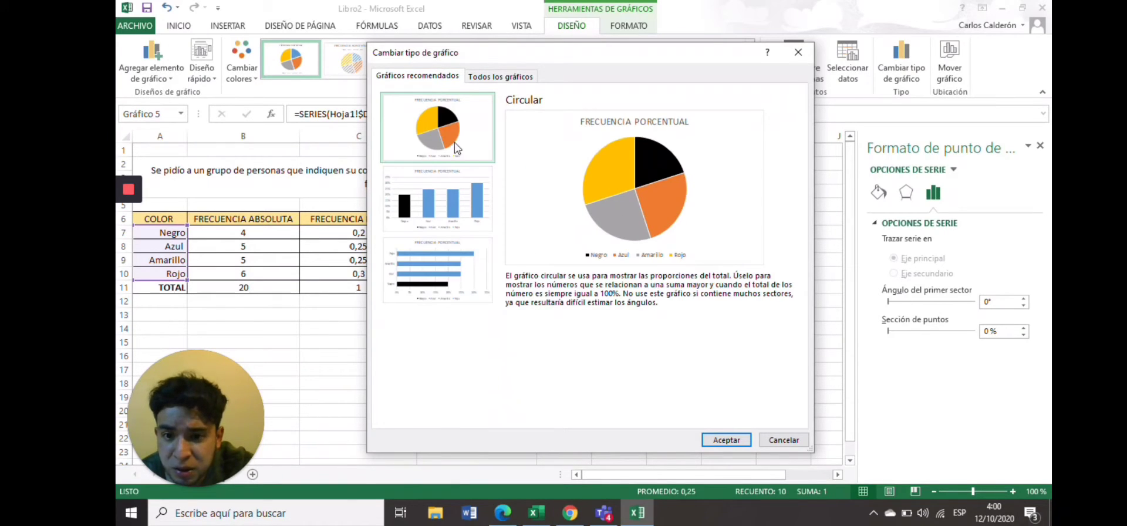
pyautogui.click(456, 184)
pyautogui.click(448, 281)
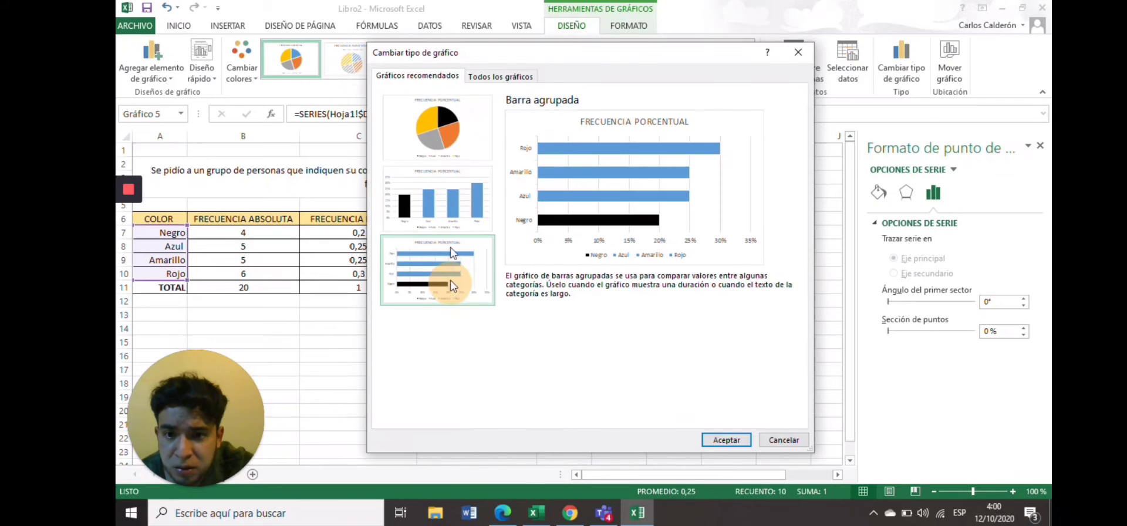
pyautogui.click(485, 78)
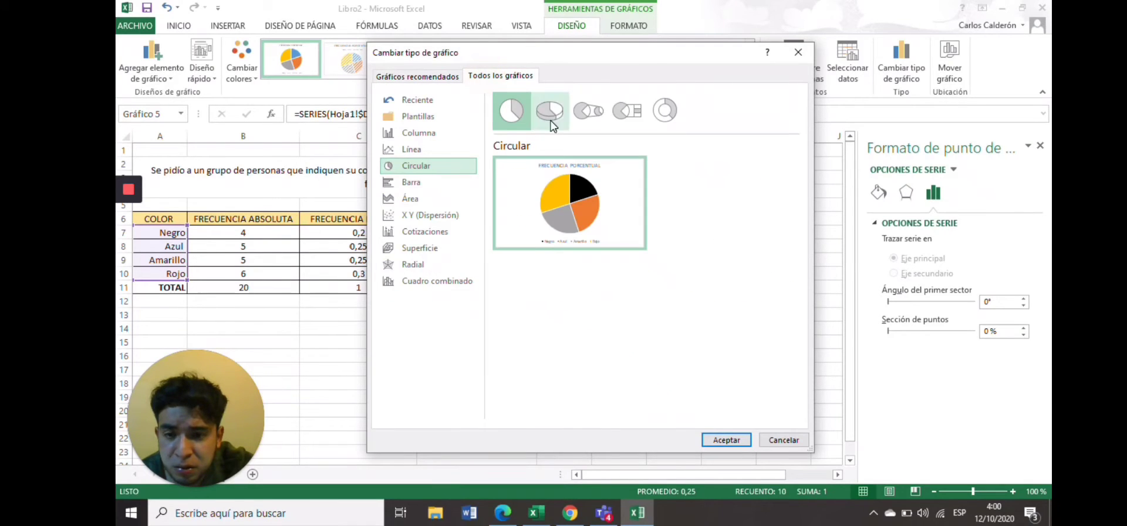
pyautogui.click(424, 151)
pyautogui.click(418, 135)
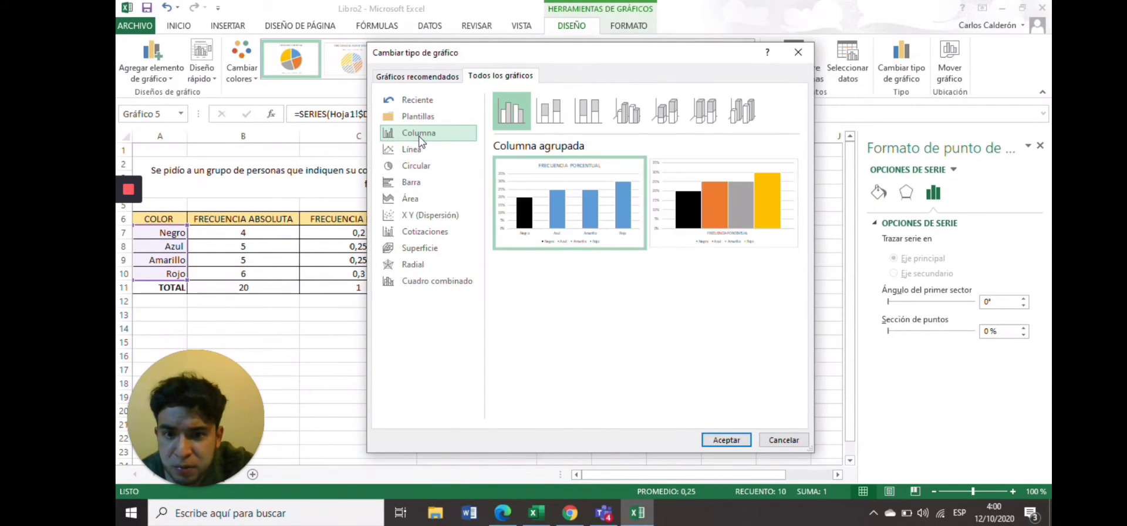
pyautogui.click(419, 167)
pyautogui.moveTo(575, 199)
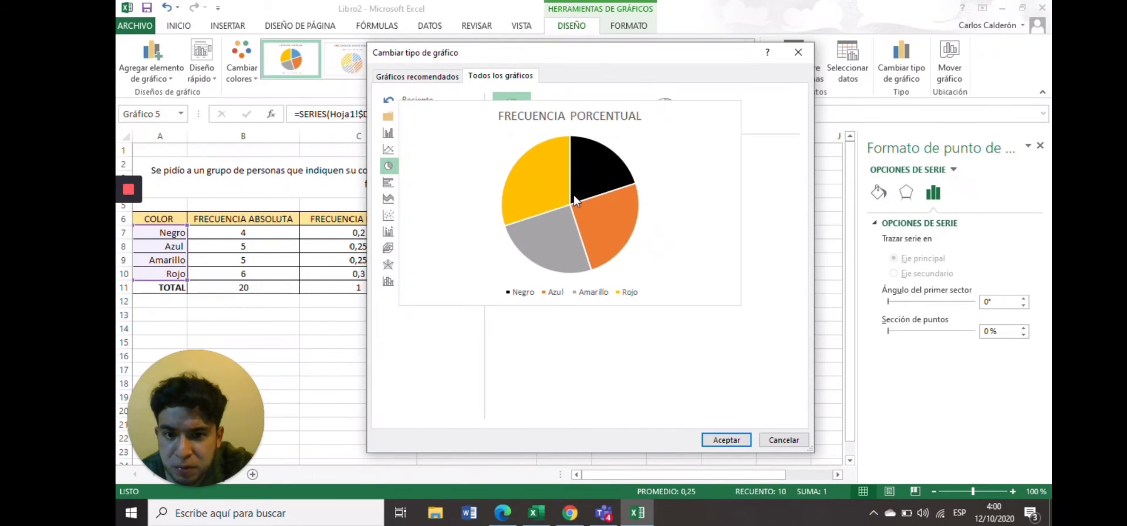
pyautogui.click(730, 439)
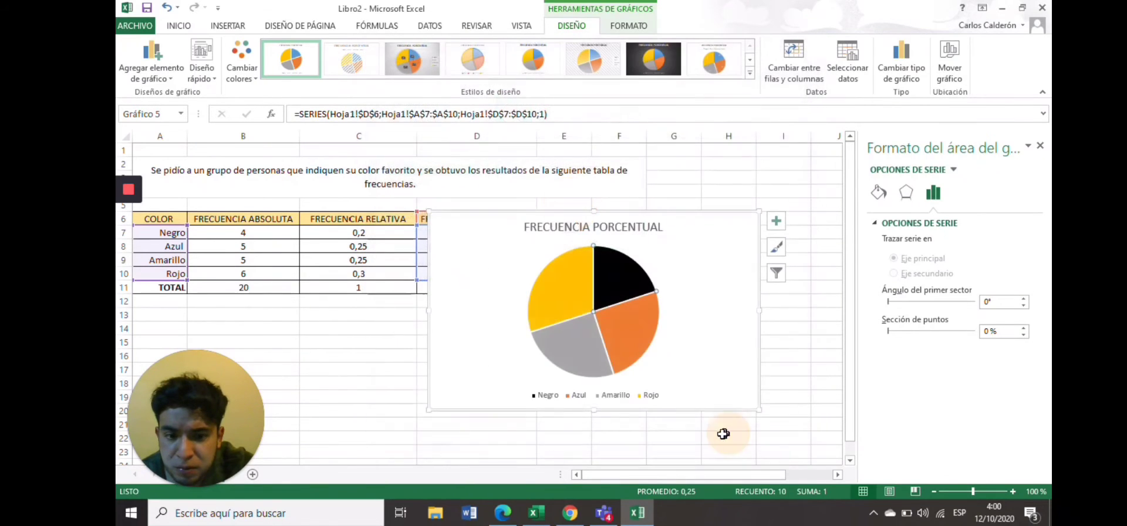
# Add data labels to the pie chart, open their position options, then undo the change.
pyautogui.rightClick(623, 332)
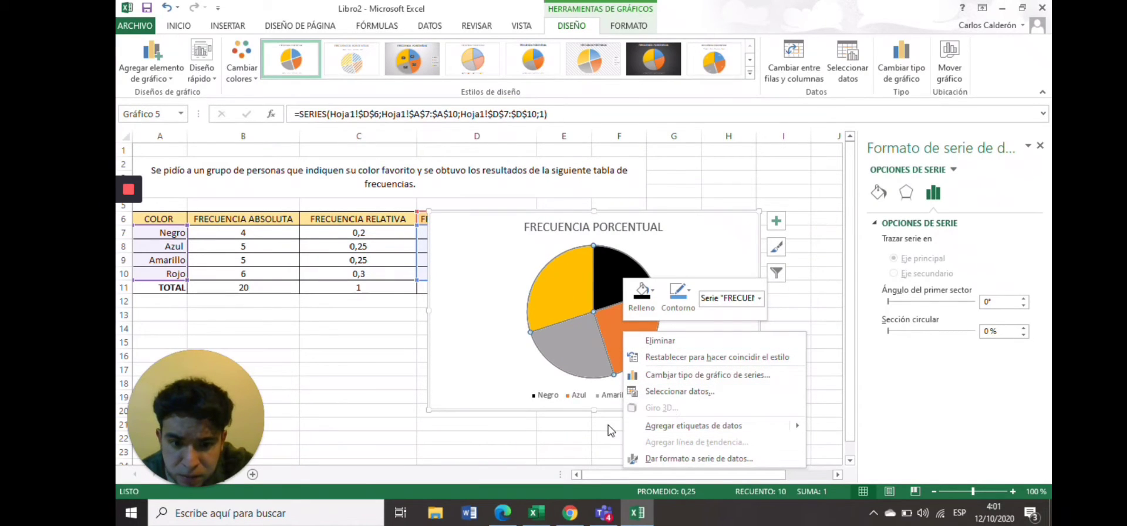
pyautogui.click(707, 257)
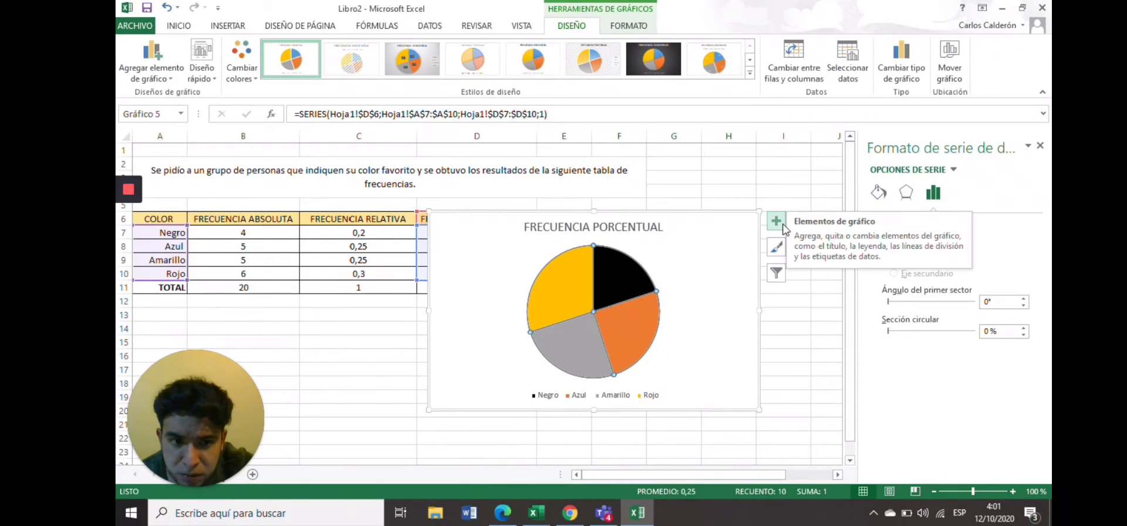
pyautogui.click(781, 224)
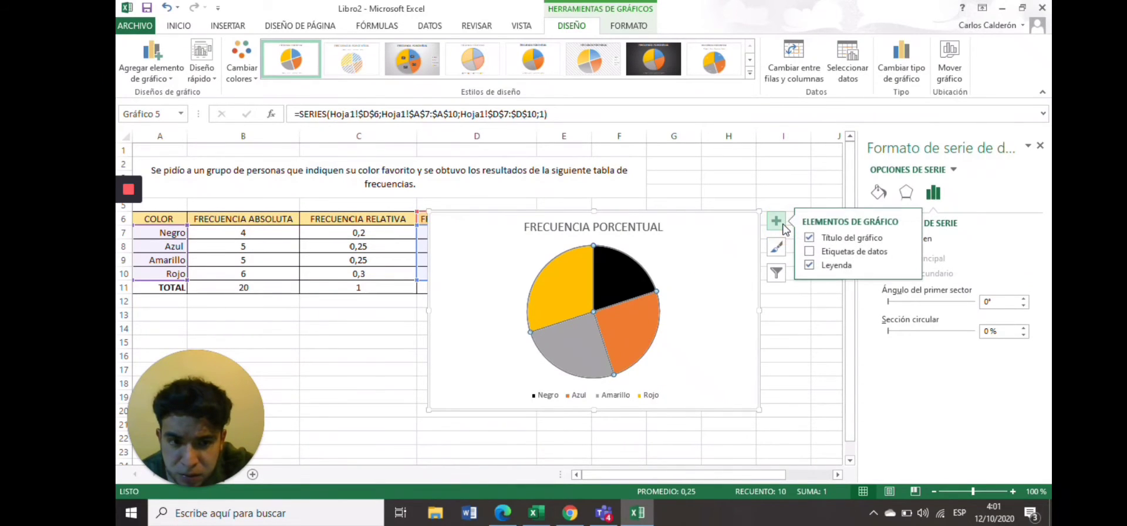
pyautogui.click(824, 254)
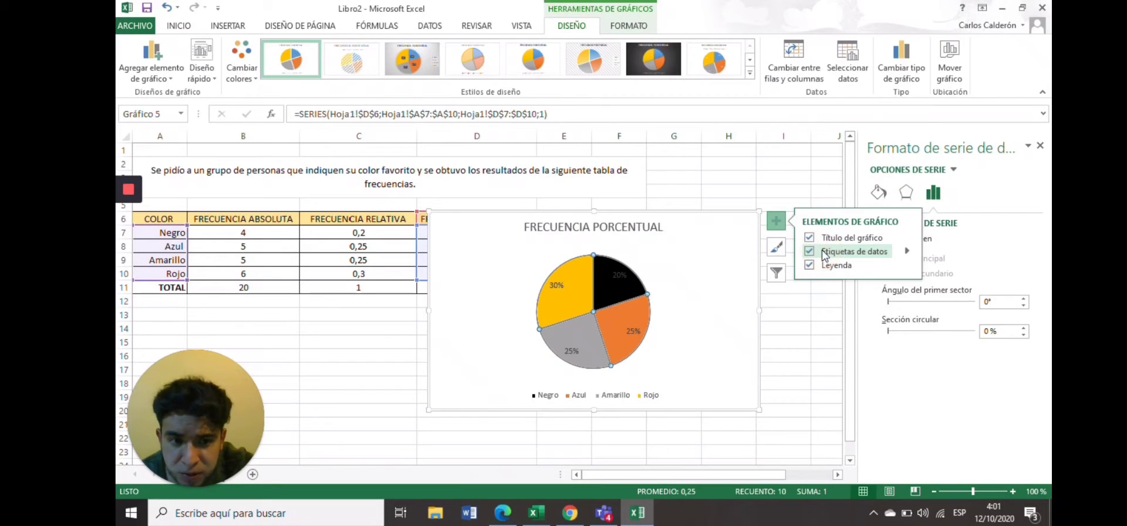
pyautogui.click(907, 253)
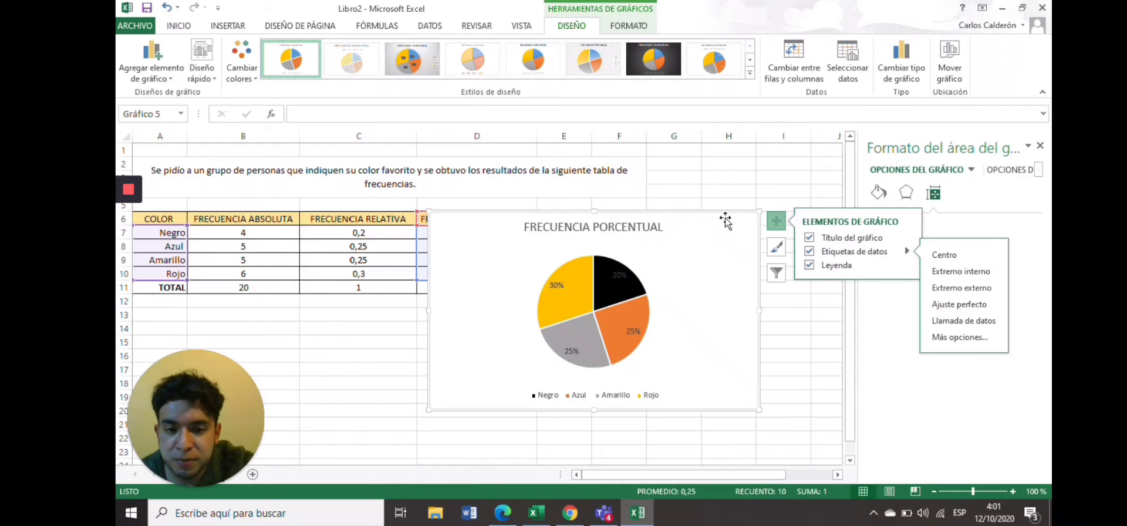
pyautogui.press('Escape')
pyautogui.hotkey('ctrl', 'z')
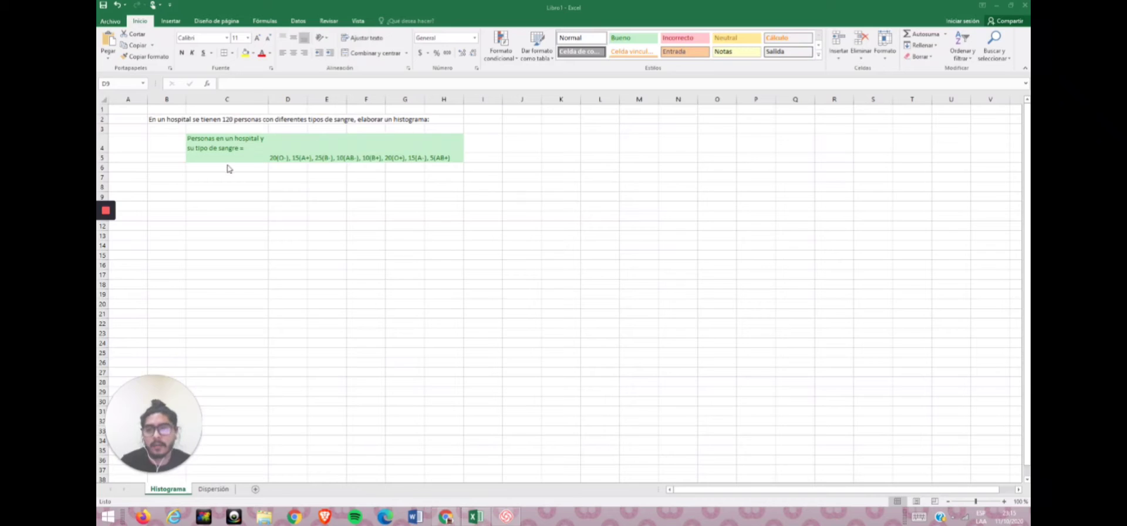
# Enter the header TIPOS DE SANGRE in D8 and widen column D to fit it.
pyautogui.click(292, 187)
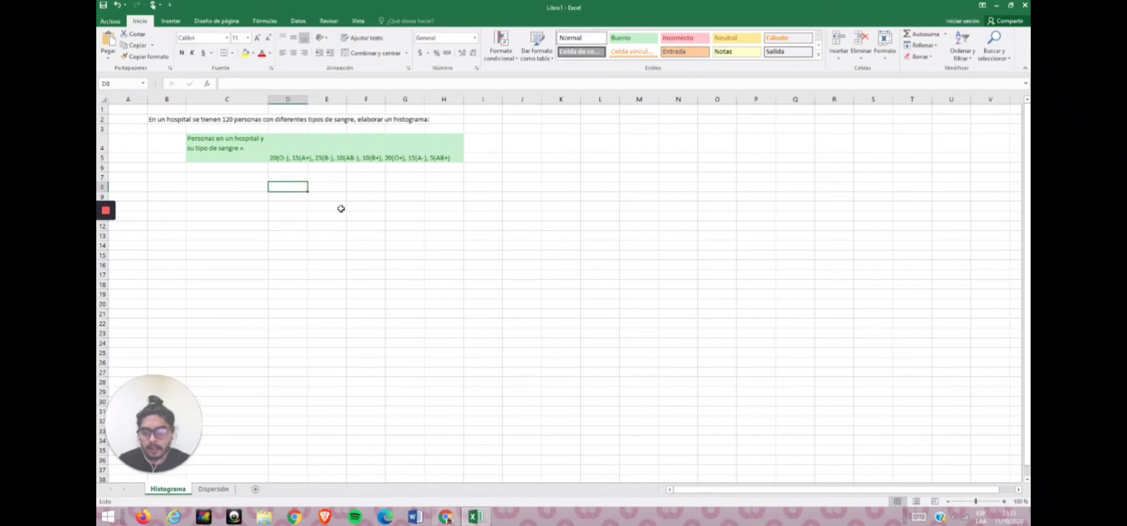
pyautogui.write('TIPOS')
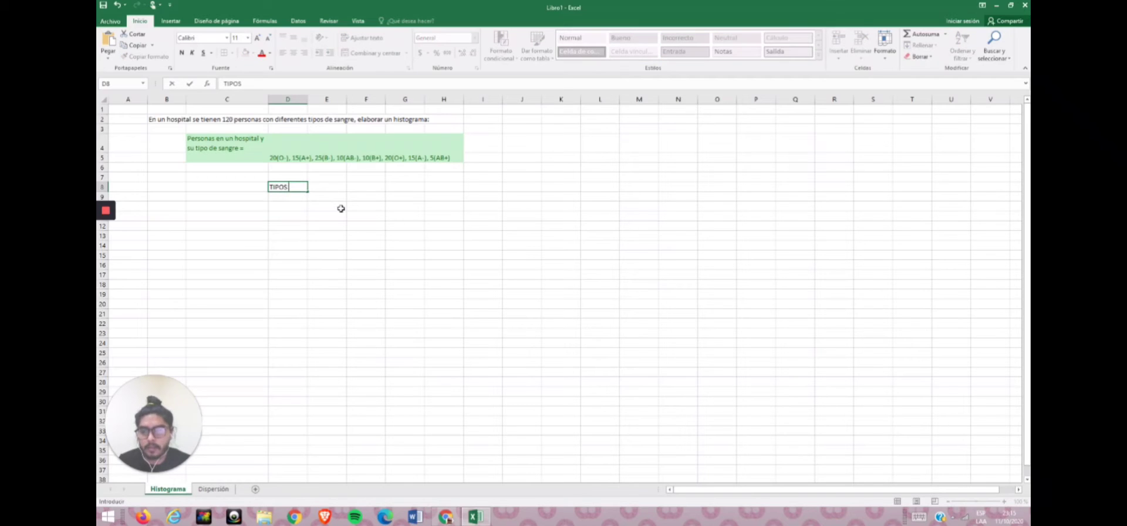
pyautogui.write(' DE SANGRE')
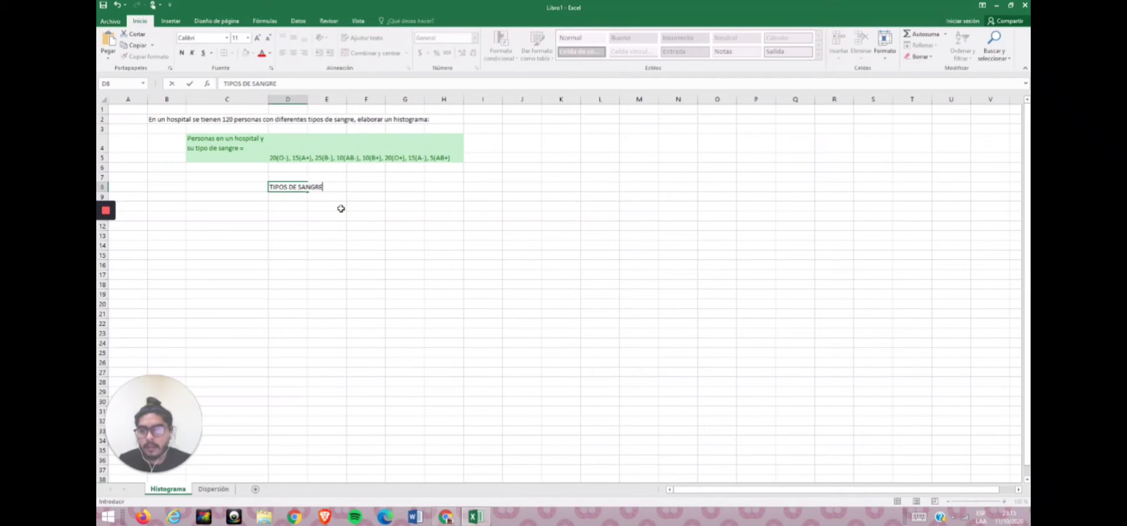
pyautogui.press('Tab')
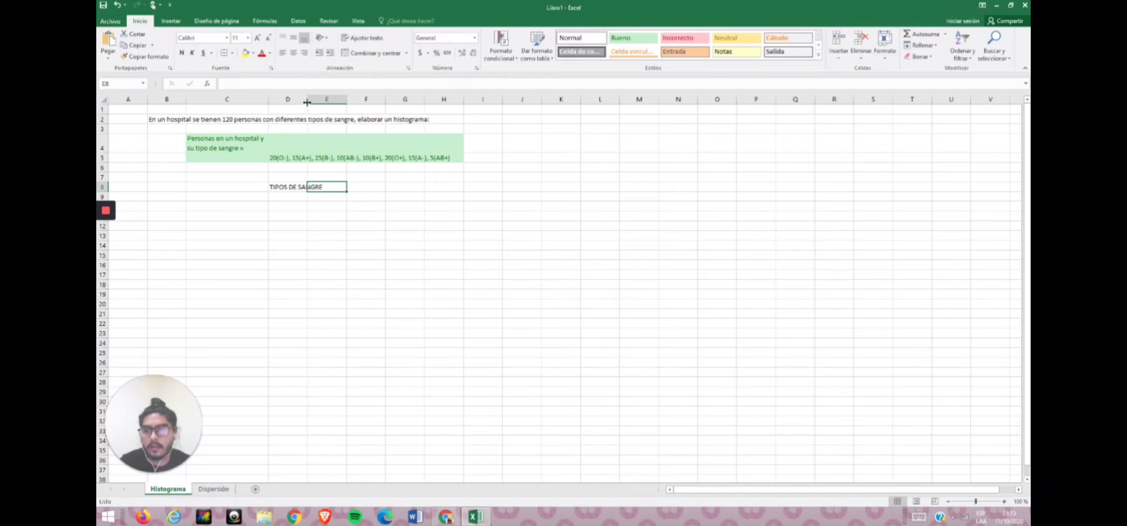
pyautogui.moveTo(306, 102); pyautogui.dragTo(329, 102)
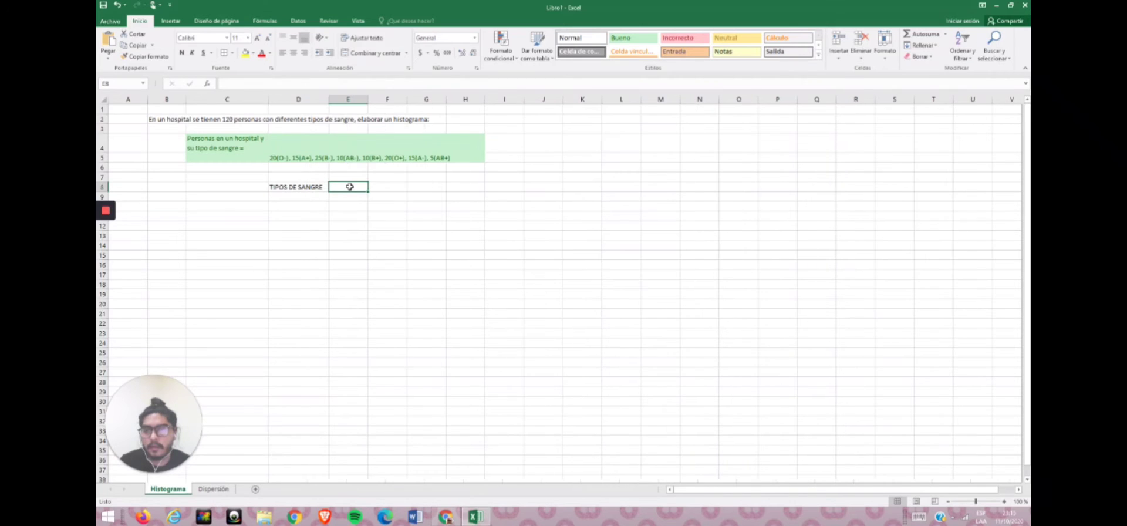
# Enter the header NÚMERO DE PERSONAS in E8 and widen column E to fit it.
pyautogui.write('nú')
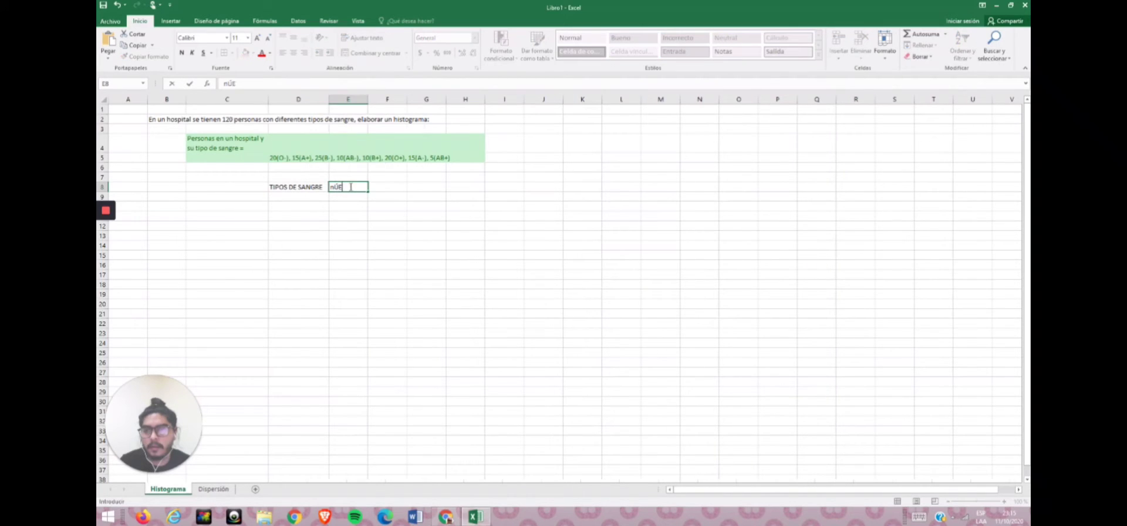
pyautogui.press('BackSpace')
pyautogui.press('BackSpace')
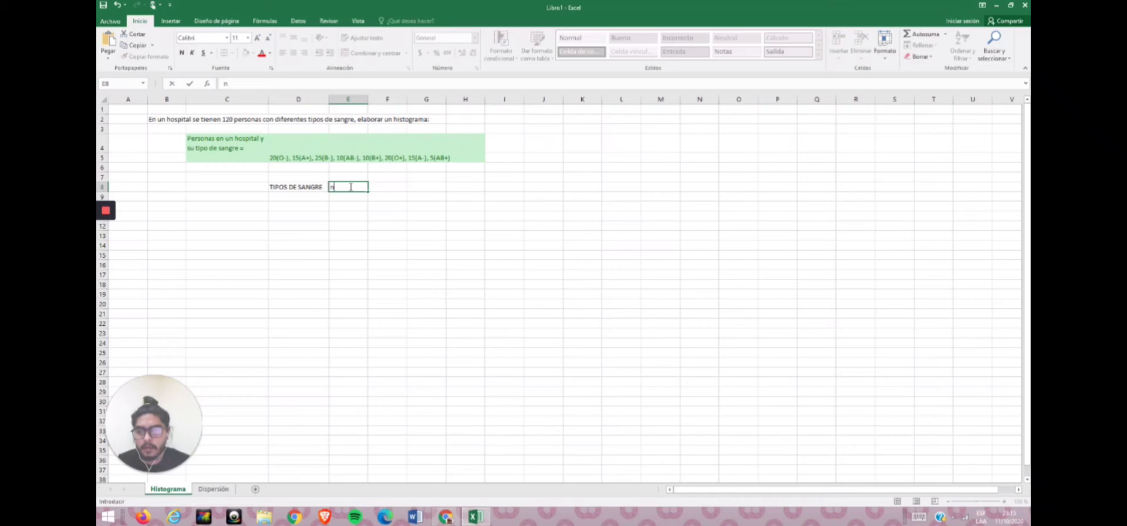
pyautogui.press('BackSpace')
pyautogui.write('N')
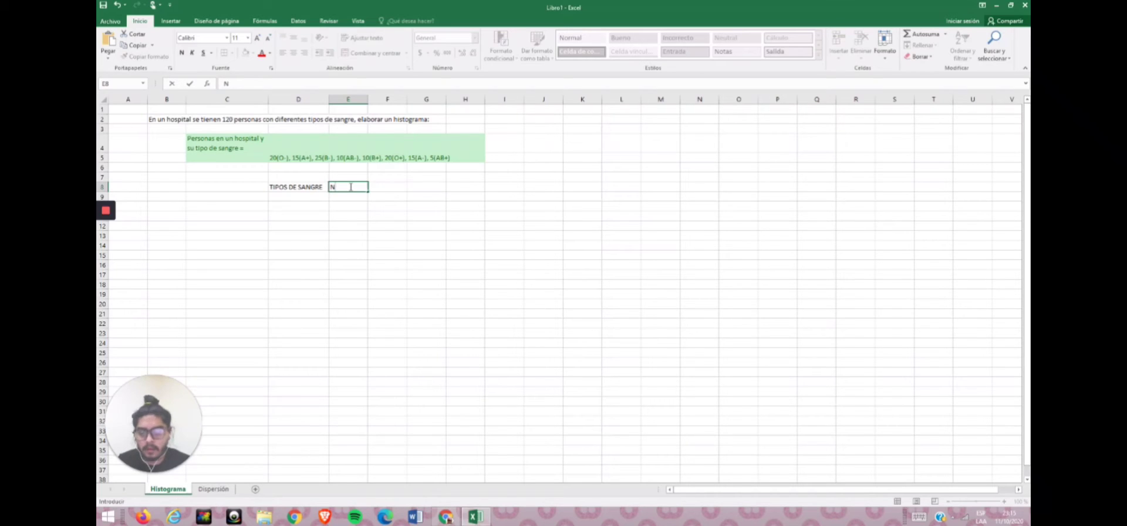
pyautogui.write('ÚMERO DE PERSONAS')
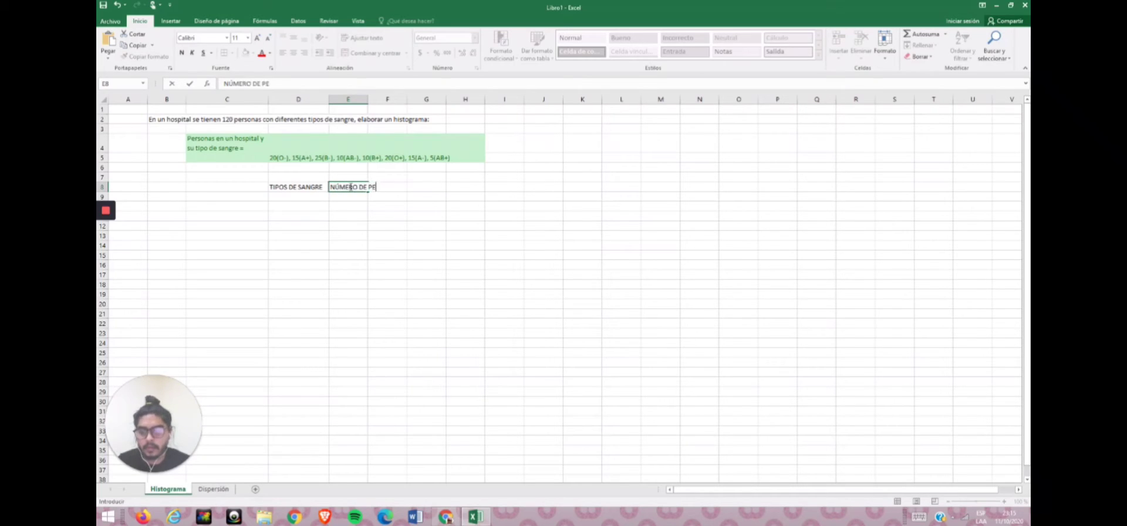
pyautogui.click(347, 183)
pyautogui.press('Return')
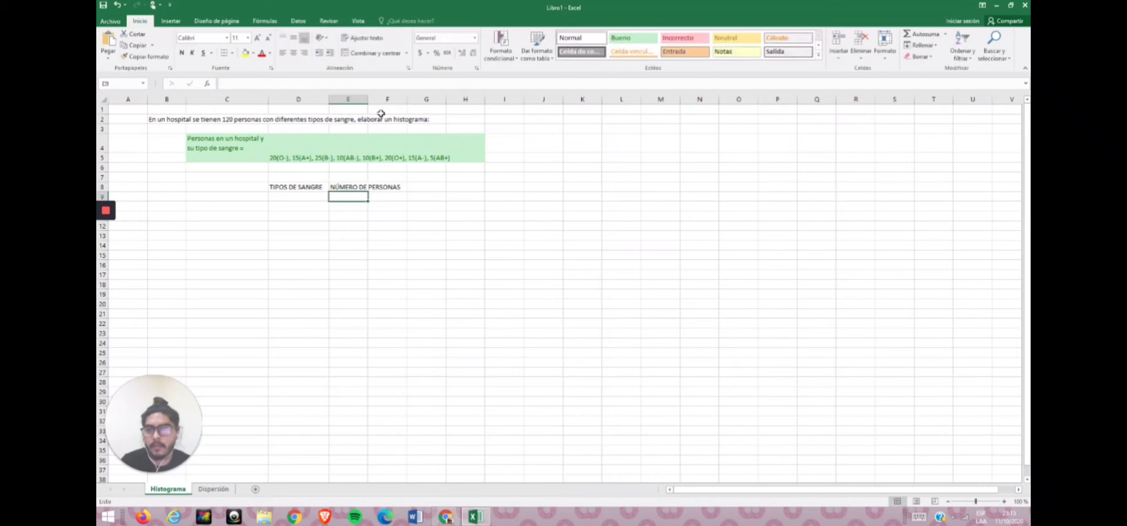
pyautogui.moveTo(368, 98); pyautogui.dragTo(411, 96)
# Enter the blood types A+, A-, B+, B-, O+, O-, AB+ and AB- in D9 through D16.
pyautogui.click(323, 198)
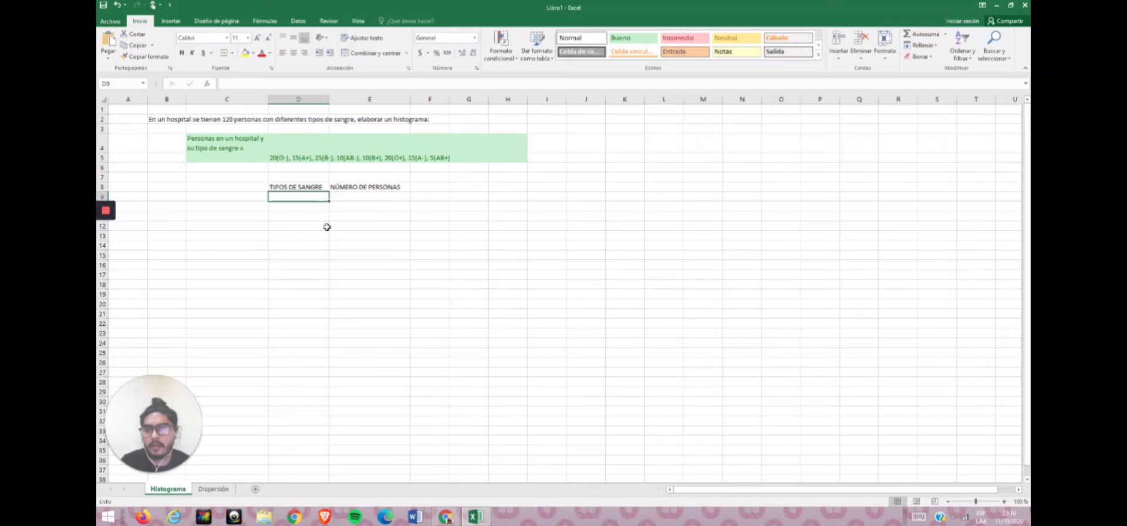
pyautogui.write('A+')
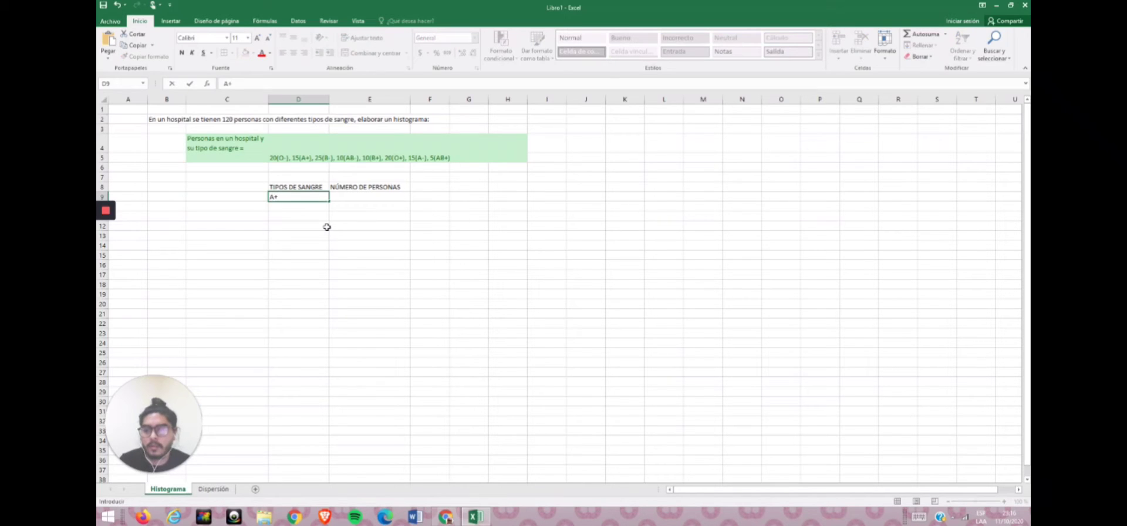
pyautogui.press('Return')
pyautogui.write('A-')
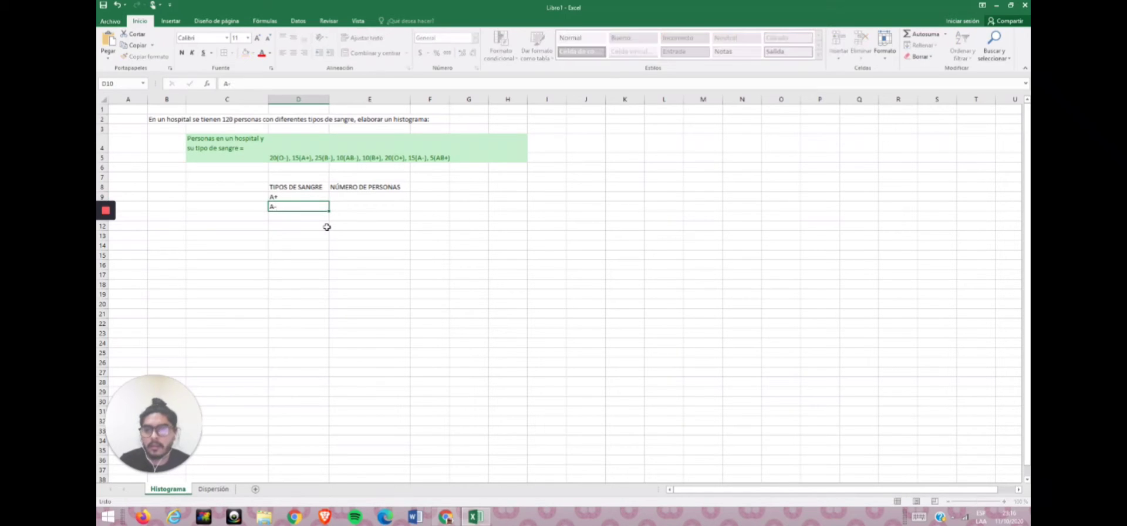
pyautogui.press('Return')
pyautogui.write('B+')
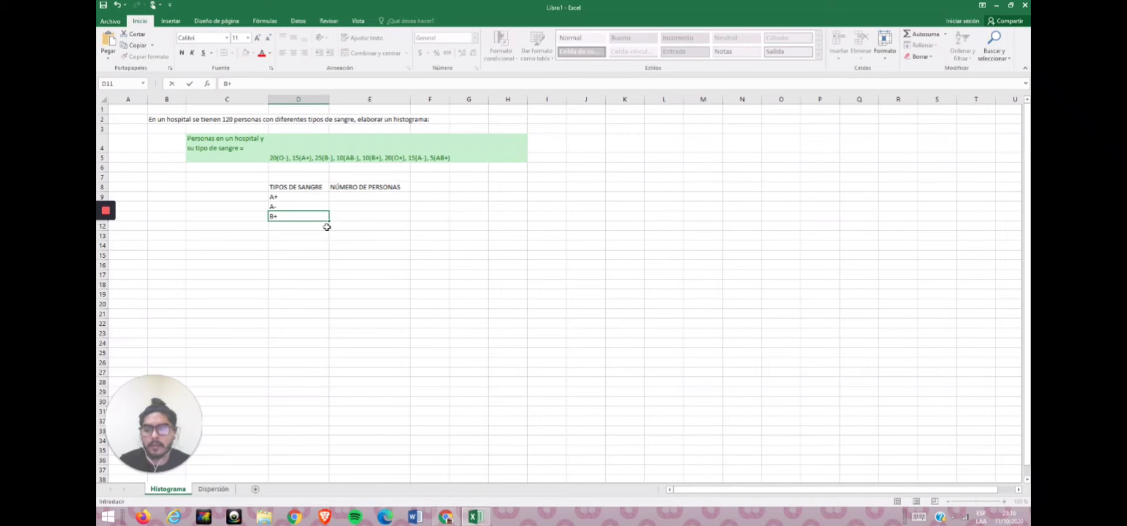
pyautogui.press('Return')
pyautogui.write('B-')
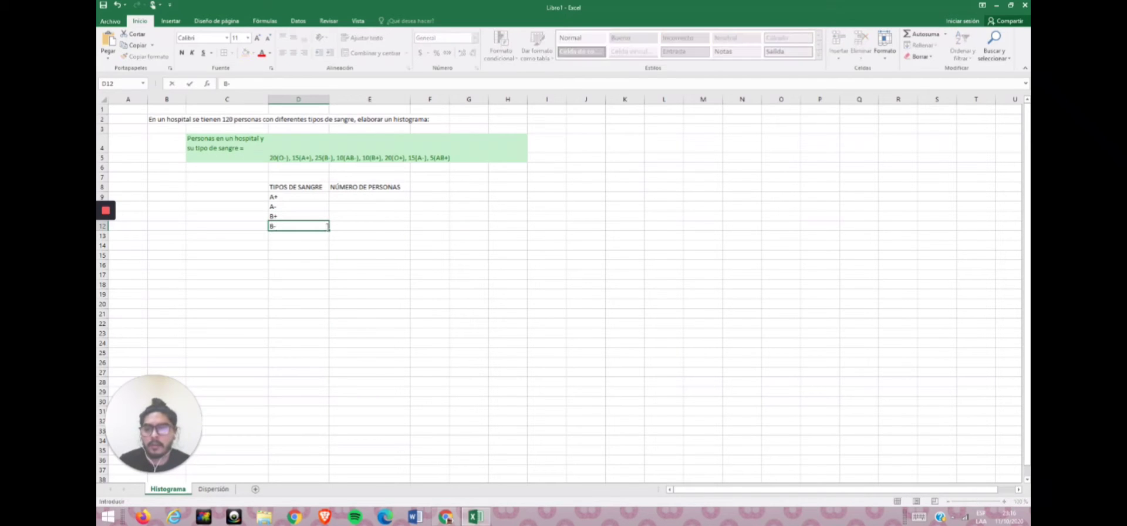
pyautogui.press('Return')
pyautogui.write('O+')
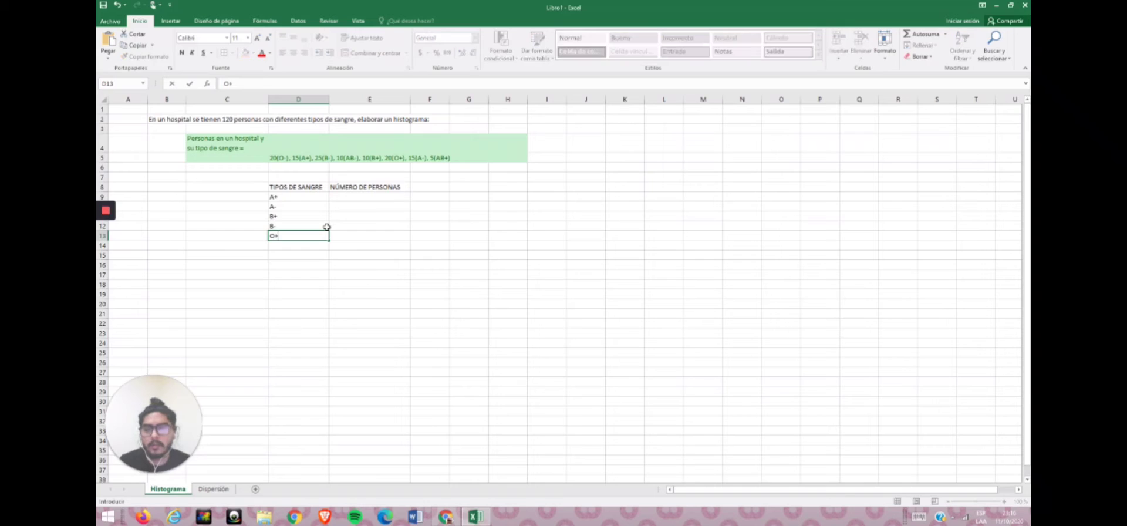
pyautogui.press('Return')
pyautogui.write('O-')
pyautogui.press('Return')
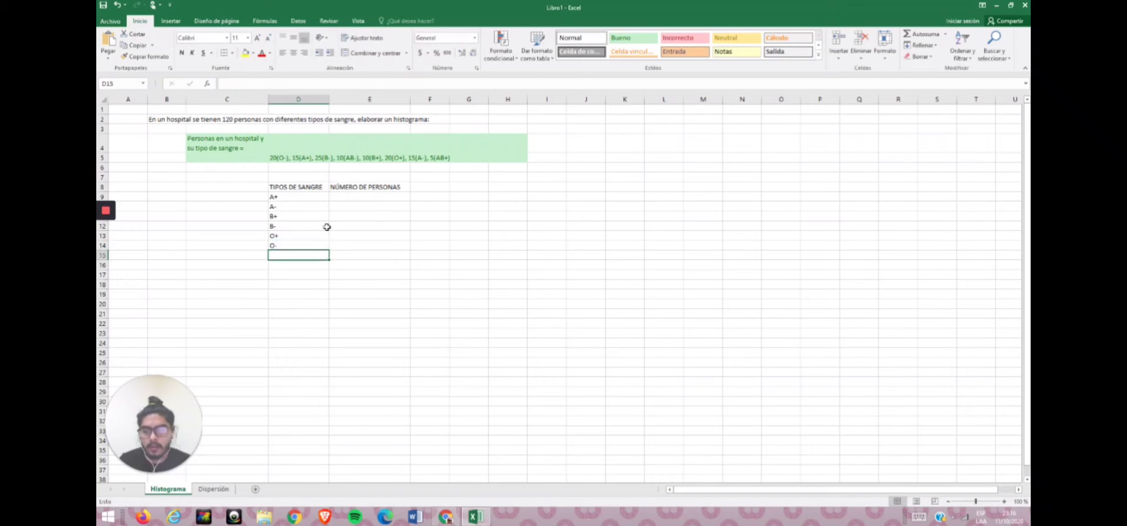
pyautogui.write('AB+')
pyautogui.press('Return')
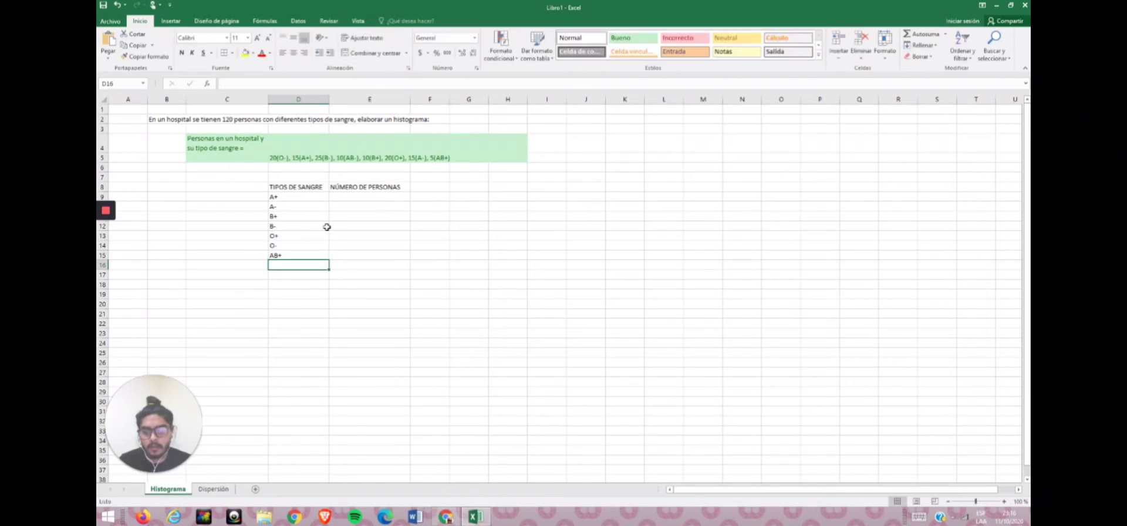
pyautogui.write('AB-')
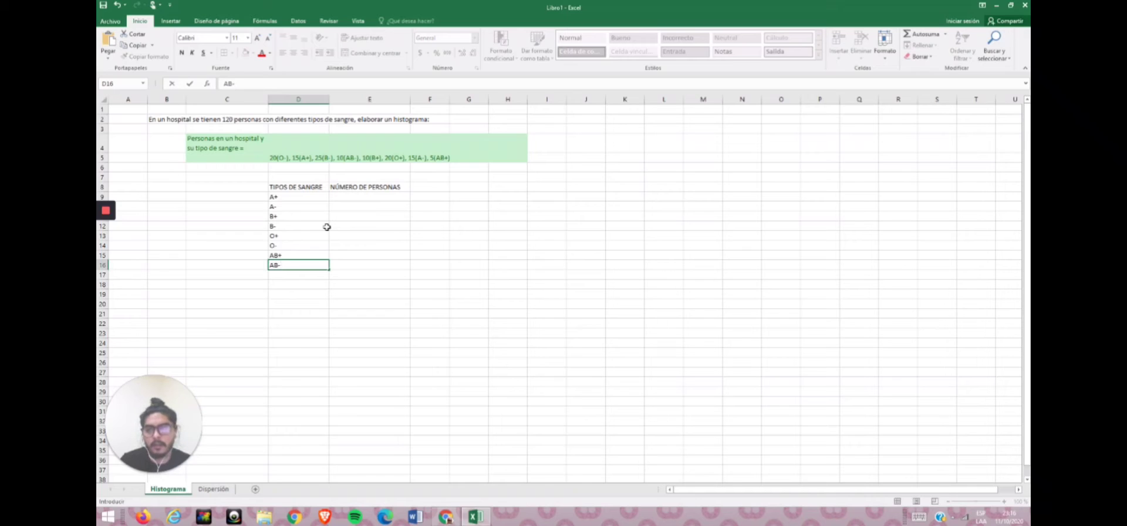
# Center-align the contents of columns D and E.
pyautogui.moveTo(313, 99); pyautogui.dragTo(352, 99)
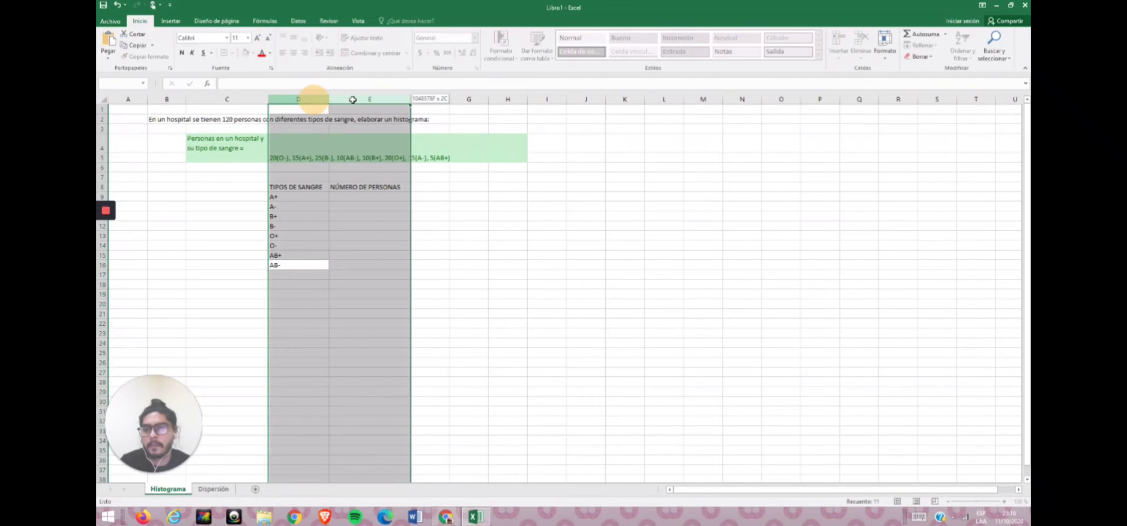
pyautogui.click(293, 53)
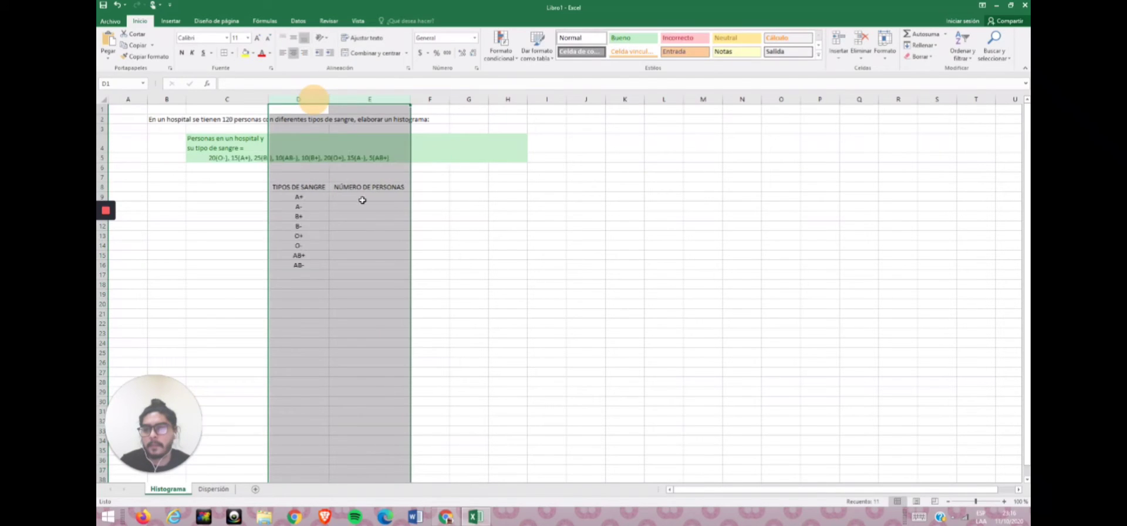
# Enter the patient counts 15, 15, 10, 25, 20, 20, 5 and 10 in E9 through E16.
pyautogui.click(362, 200)
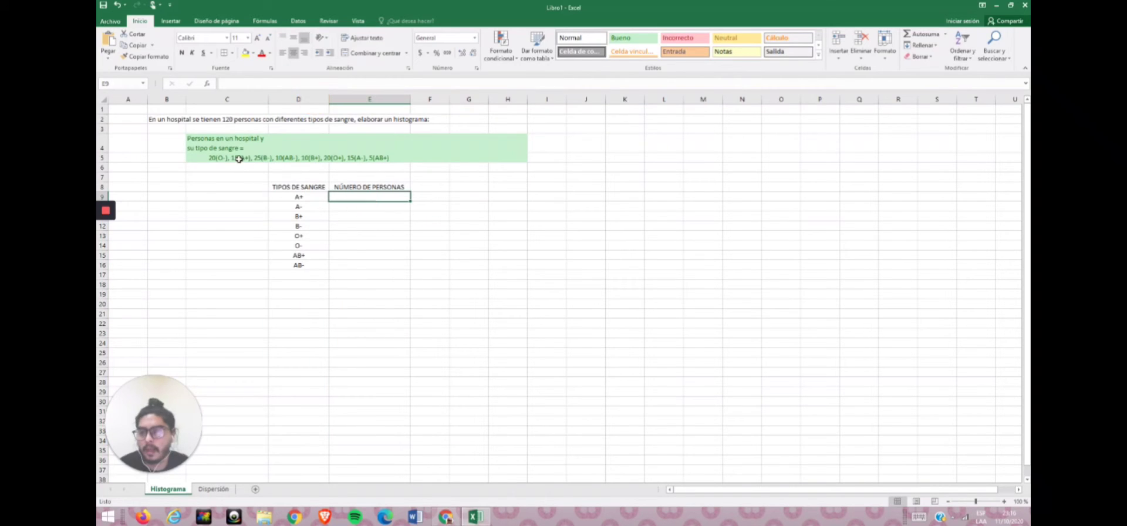
pyautogui.write('15')
pyautogui.press('Return')
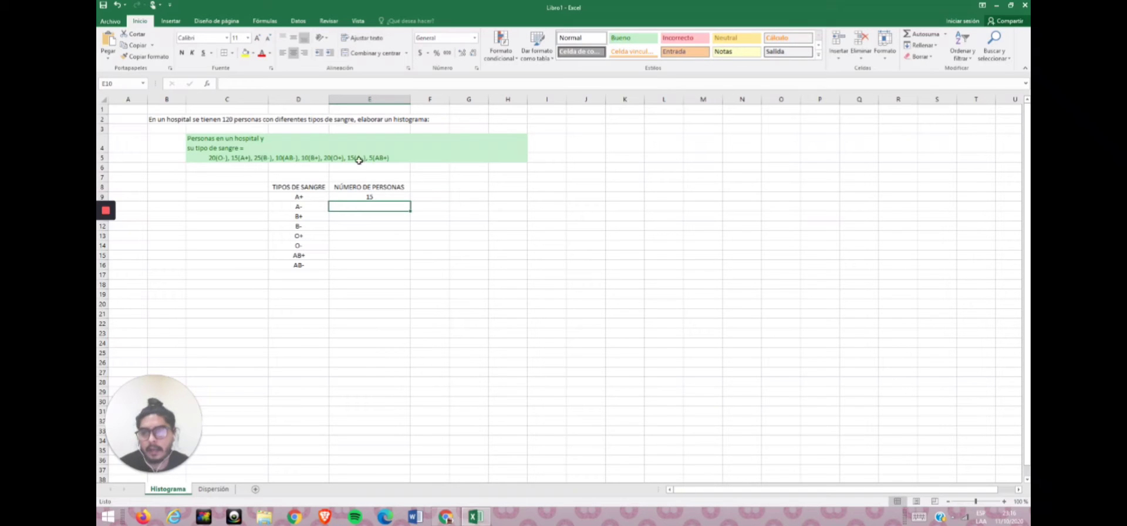
pyautogui.write('15')
pyautogui.press('Return')
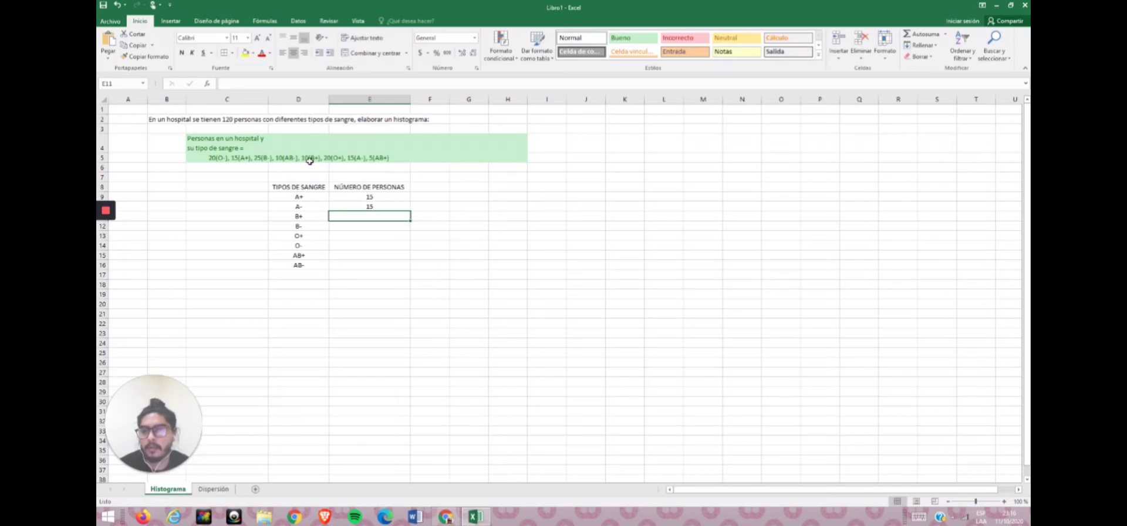
pyautogui.write('10')
pyautogui.press('Return')
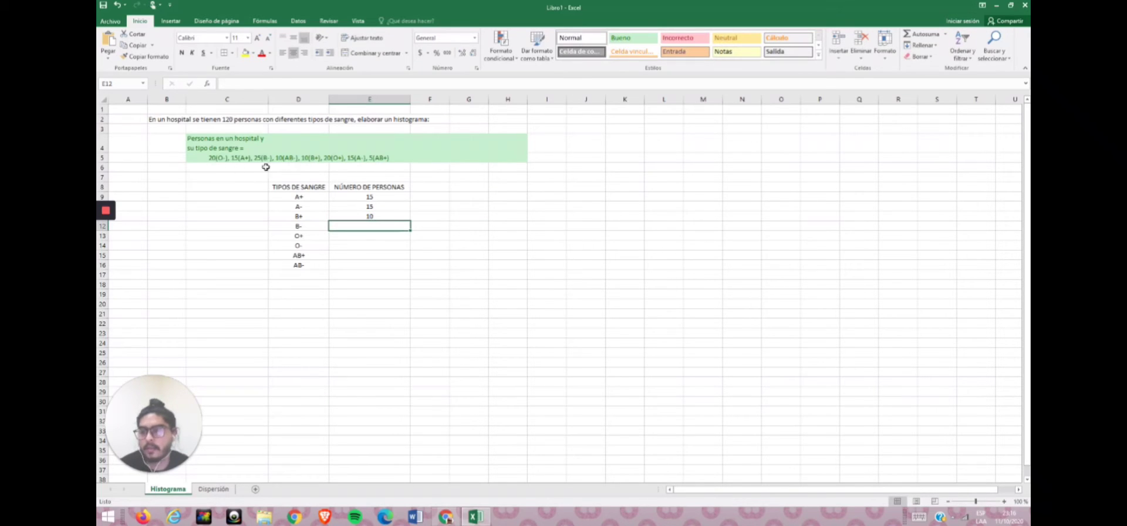
pyautogui.write('25')
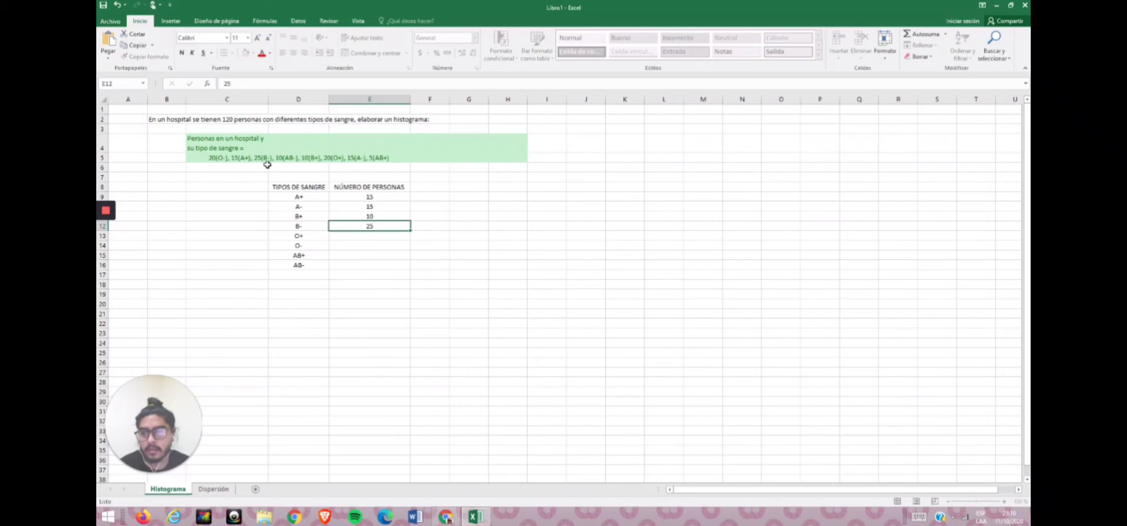
pyautogui.press('Return')
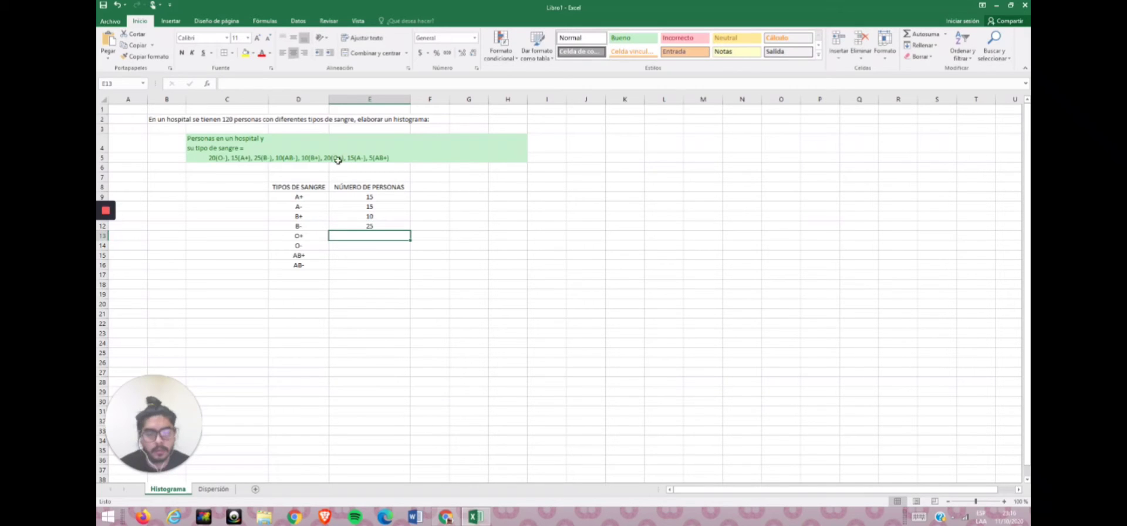
pyautogui.write('20')
pyautogui.press('Return')
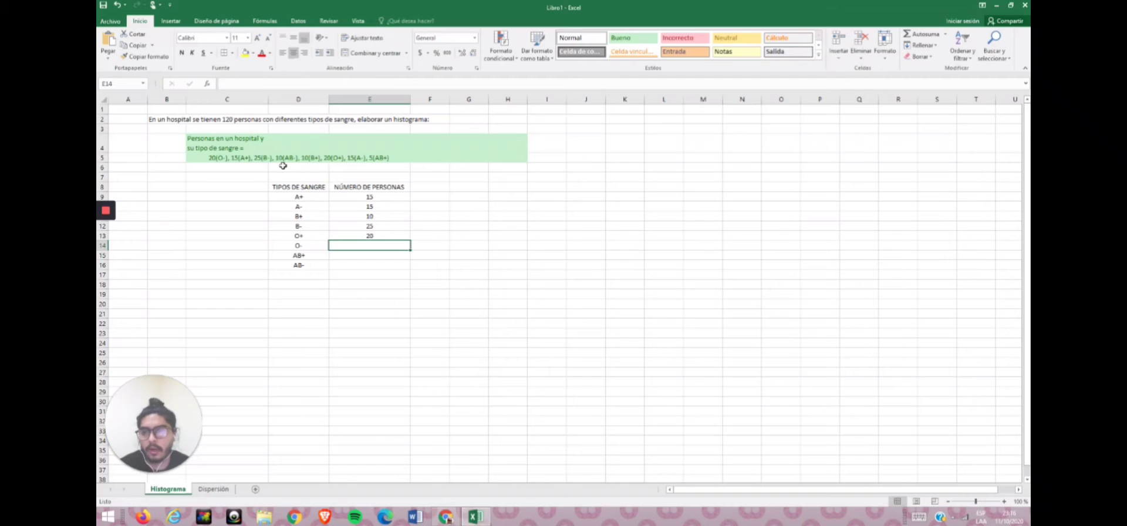
pyautogui.write('20')
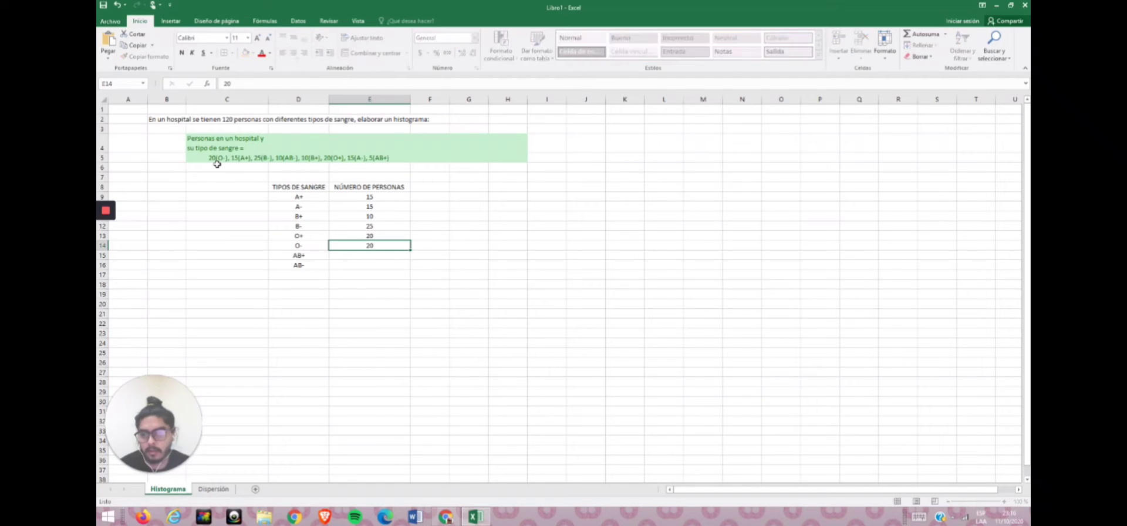
pyautogui.press('Return')
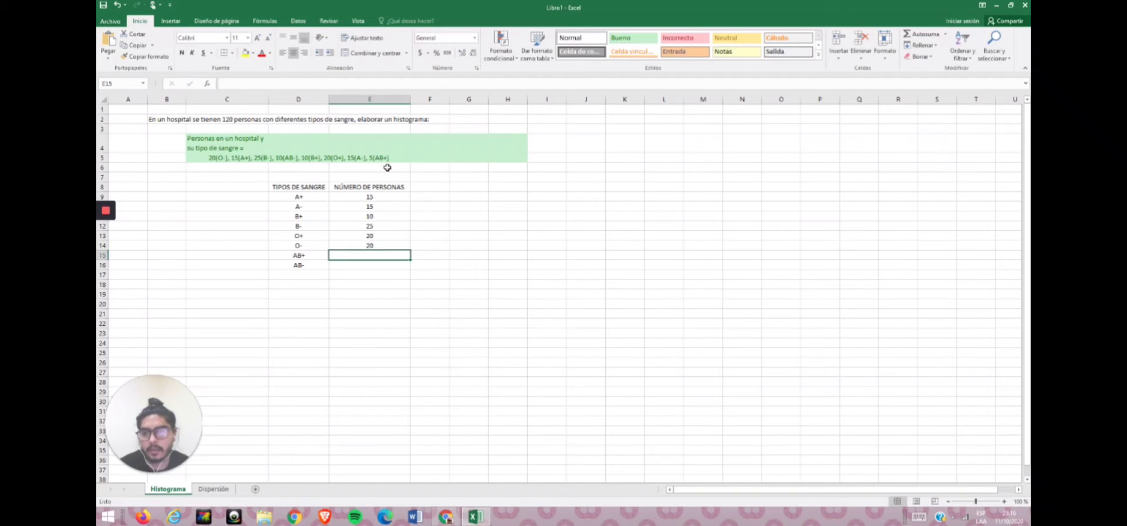
pyautogui.write('5')
pyautogui.press('Return')
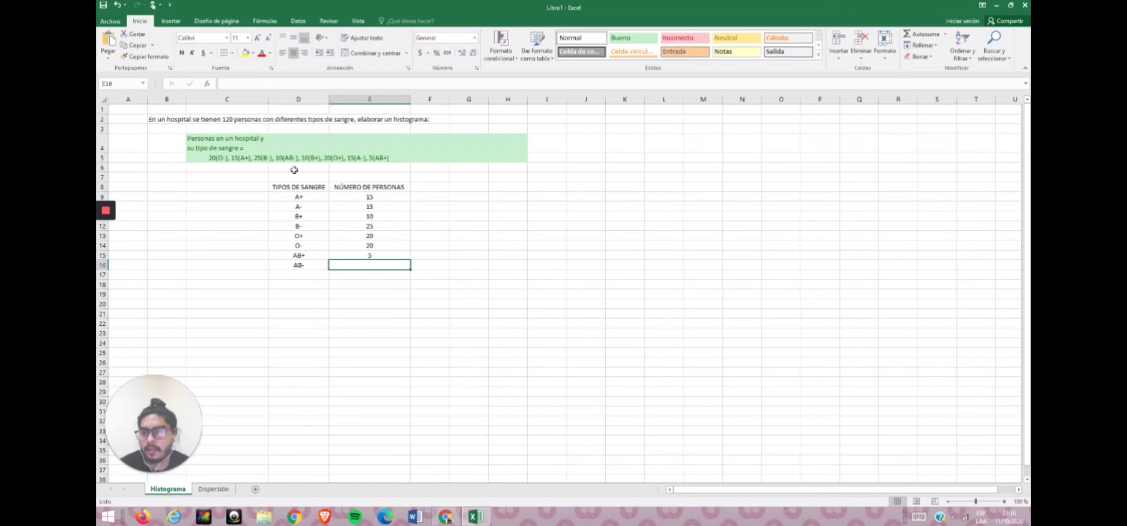
pyautogui.write('10')
pyautogui.press('Return')
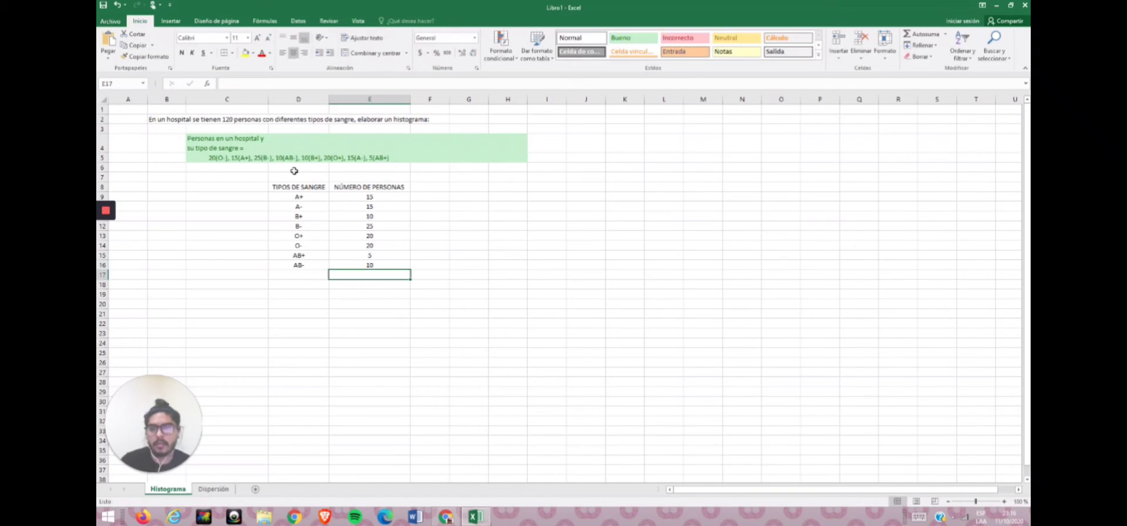
# Apply all borders to the blood-type table D8:E16.
pyautogui.moveTo(299, 187); pyautogui.dragTo(376, 266)
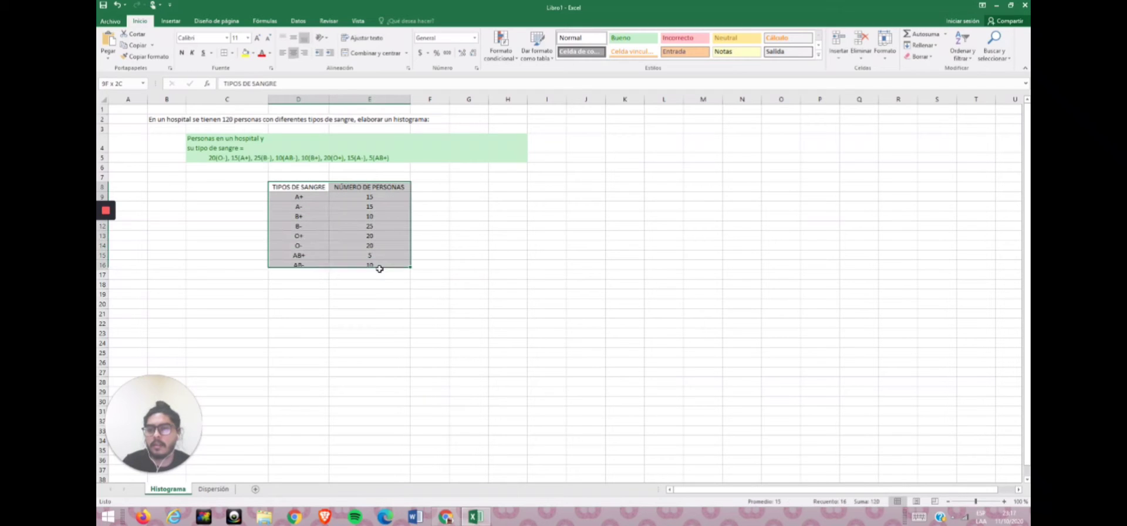
pyautogui.click(223, 56)
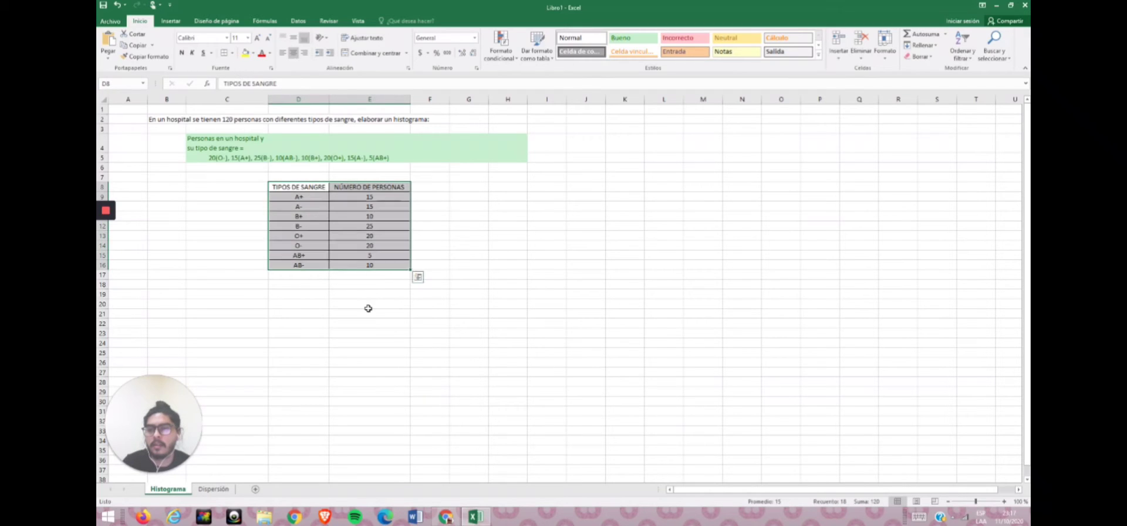
pyautogui.click(368, 305)
# Apply the Notas cell style to the header cells D8:E8.
pyautogui.click(304, 186)
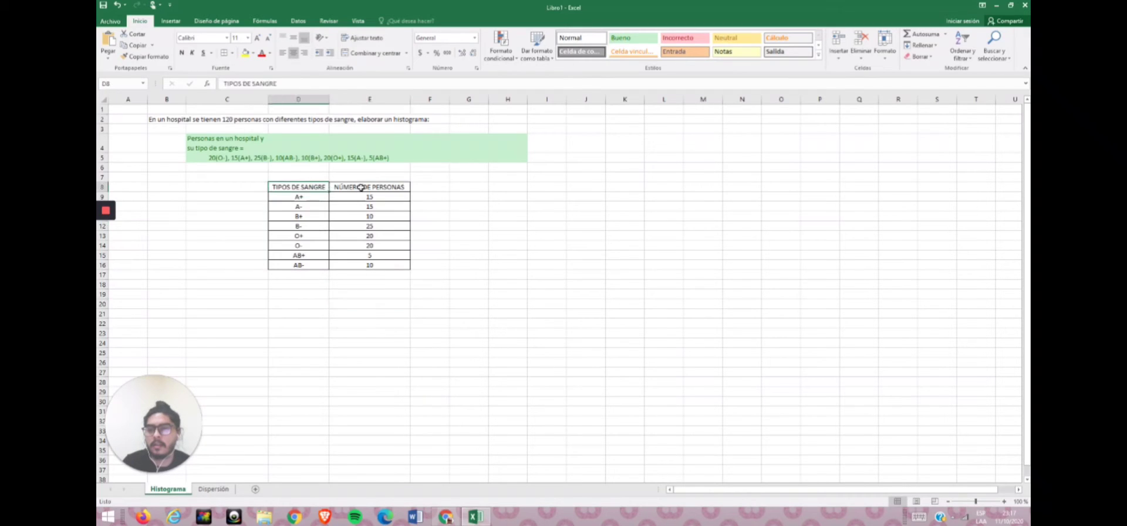
pyautogui.click(723, 56)
pyautogui.click(428, 265)
# Insert a 2-D clustered column chart from the blood-type data D9:E16.
pyautogui.moveTo(310, 196); pyautogui.dragTo(384, 266)
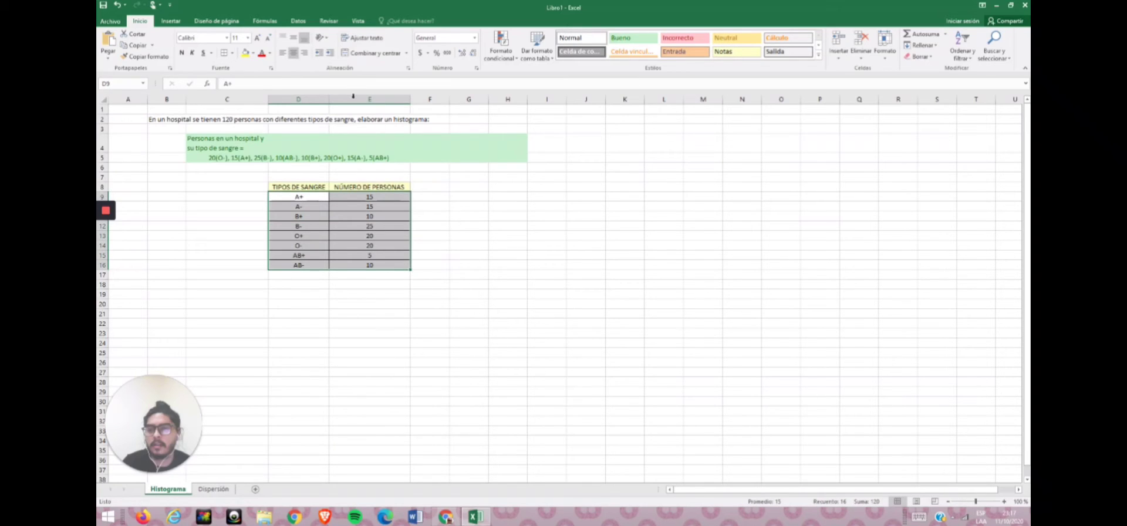
pyautogui.click(171, 21)
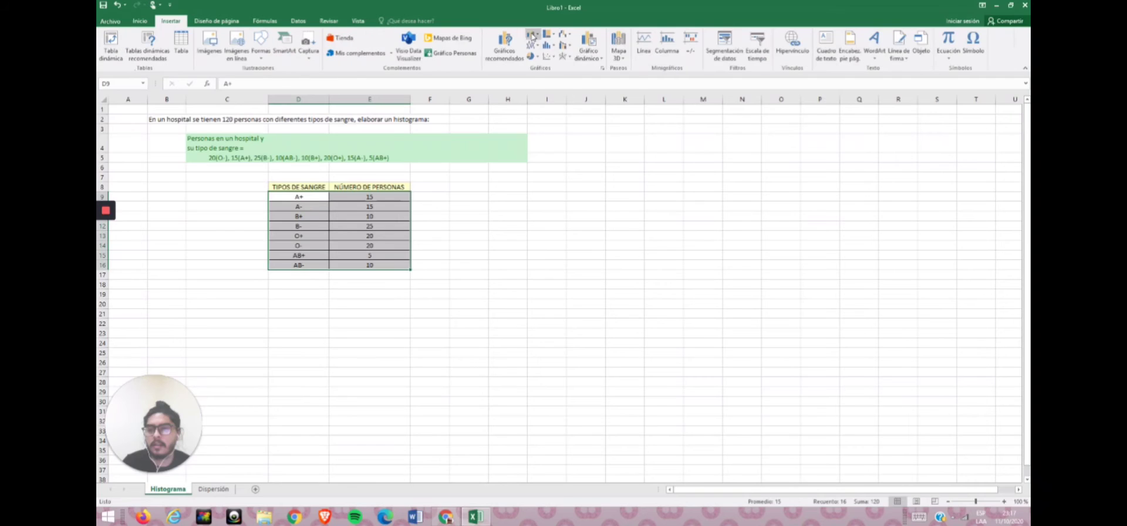
pyautogui.click(532, 34)
pyautogui.click(549, 68)
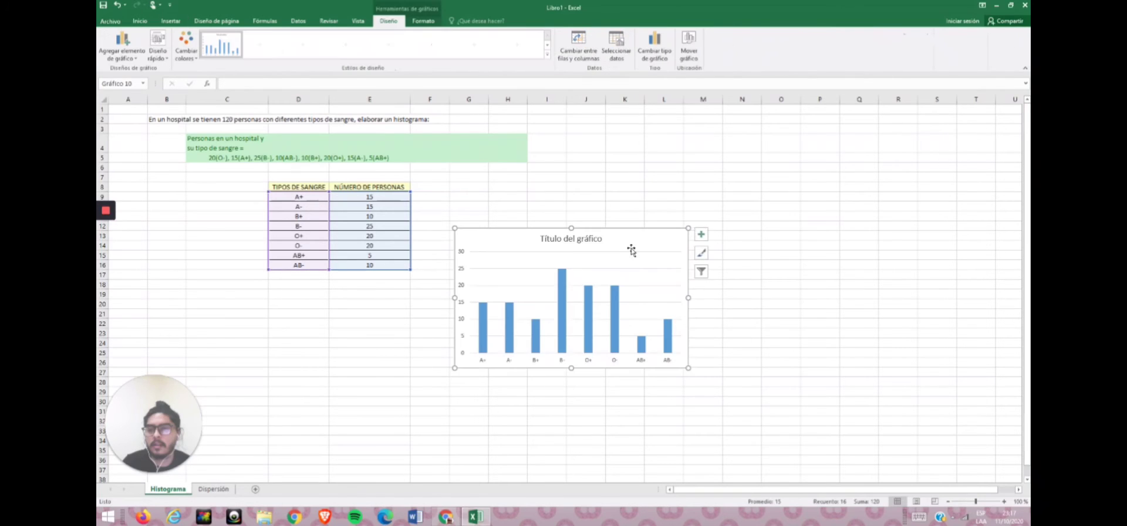
# Move the chart beside the table and set its title to HISTOGRAMA.
pyautogui.moveTo(630, 267); pyautogui.dragTo(548, 278)
pyautogui.click(586, 280)
pyautogui.click(596, 278)
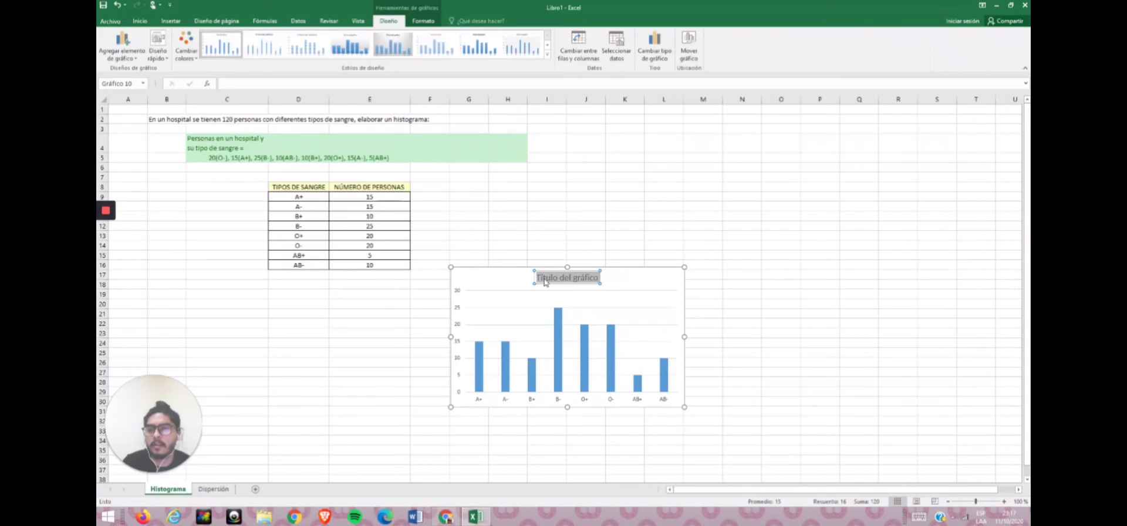
pyautogui.write('HI')
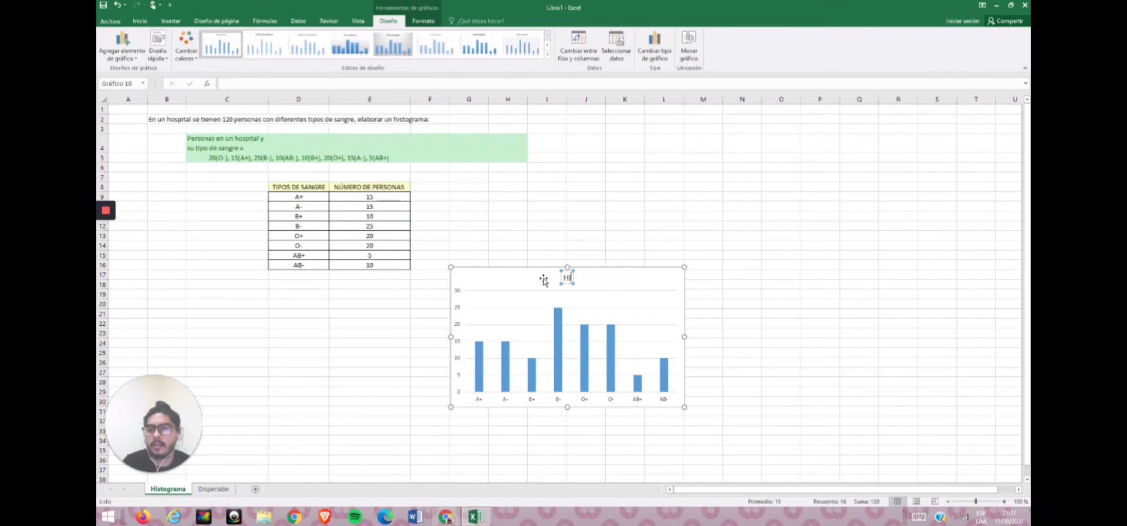
pyautogui.write('STOGRAMA')
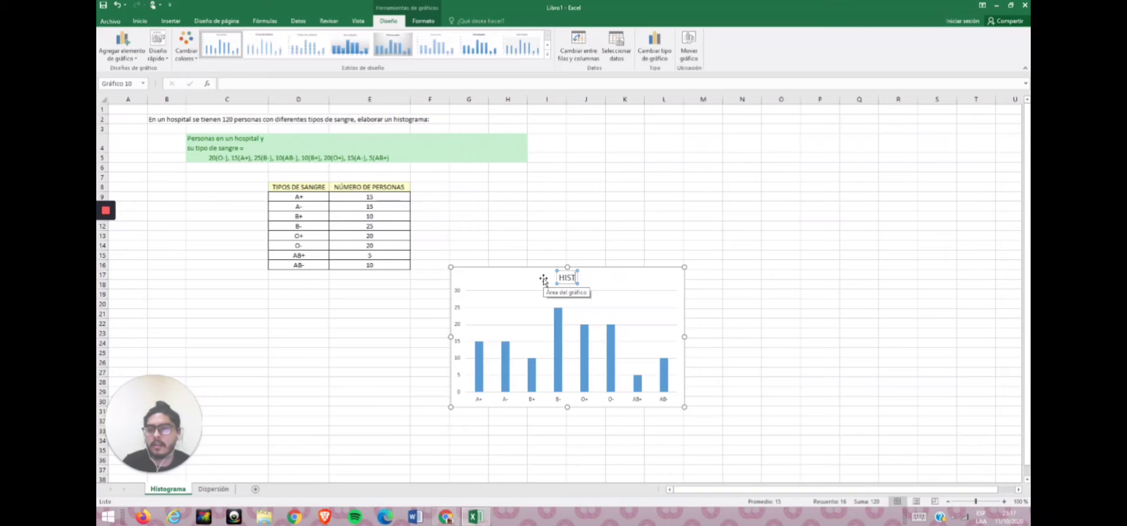
pyautogui.click(632, 279)
# Resize the chart and move it to its own new chart sheet.
pyautogui.moveTo(632, 279); pyautogui.dragTo(738, 395)
pyautogui.moveTo(664, 236); pyautogui.dragTo(631, 254)
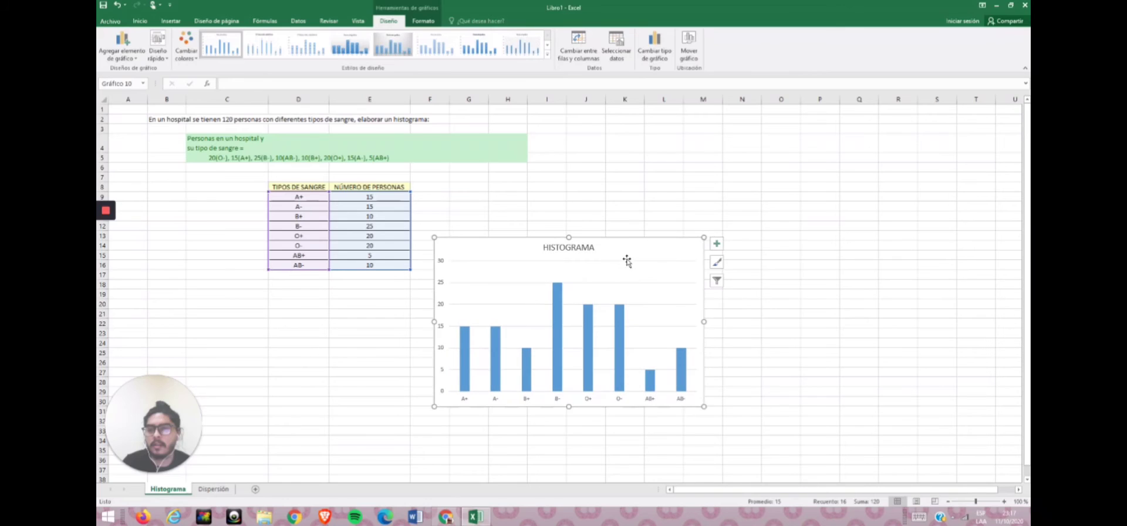
pyautogui.rightClick(629, 257)
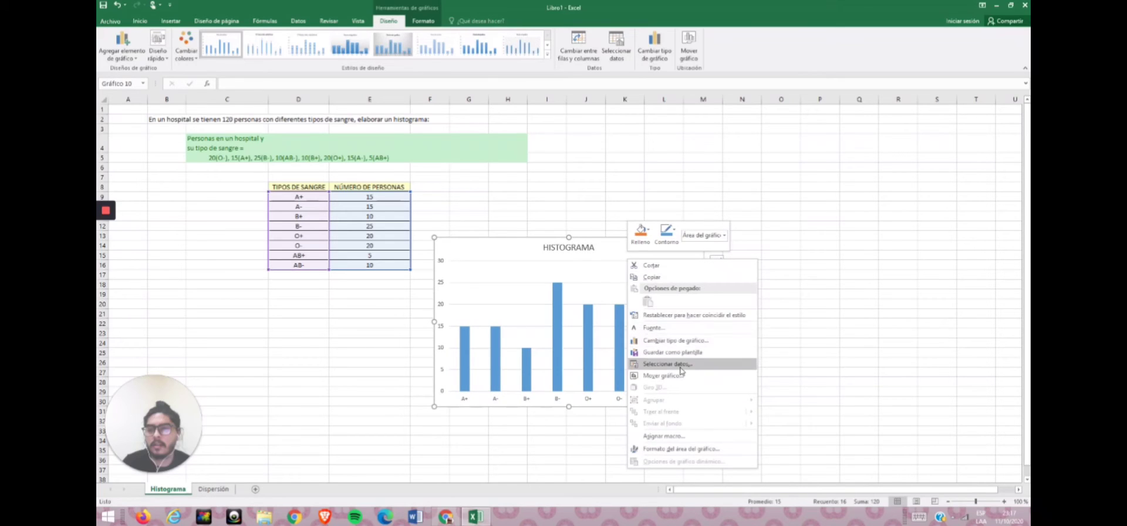
pyautogui.click(678, 375)
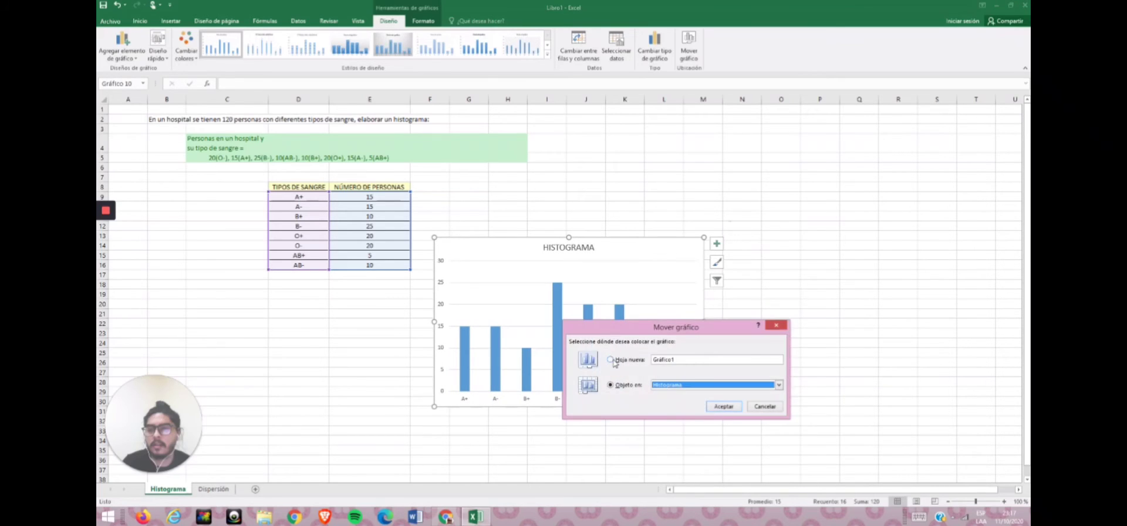
pyautogui.click(722, 407)
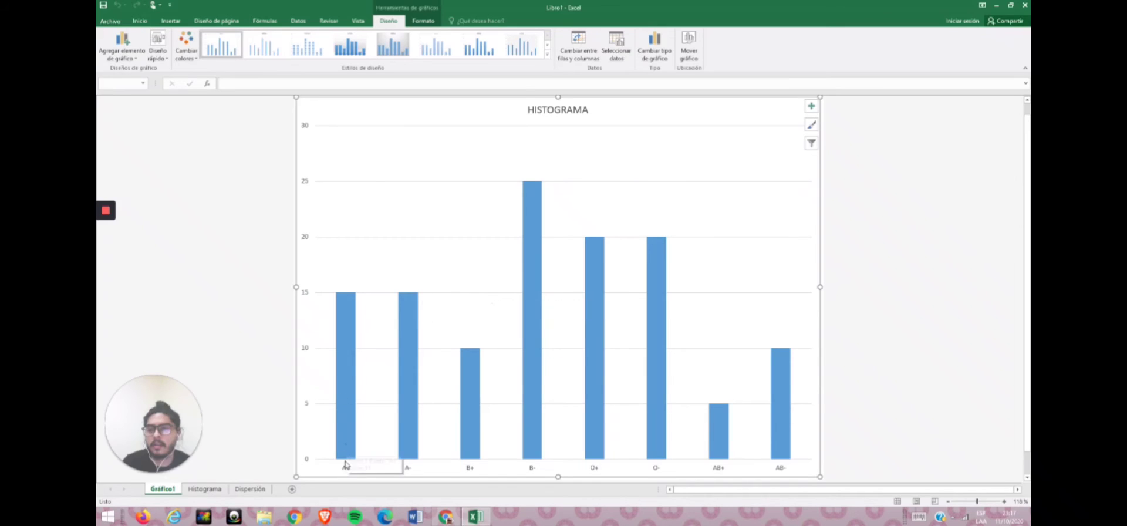
# Examine the histogram's bars and their values on the chart sheet.
pyautogui.moveTo(343, 448)
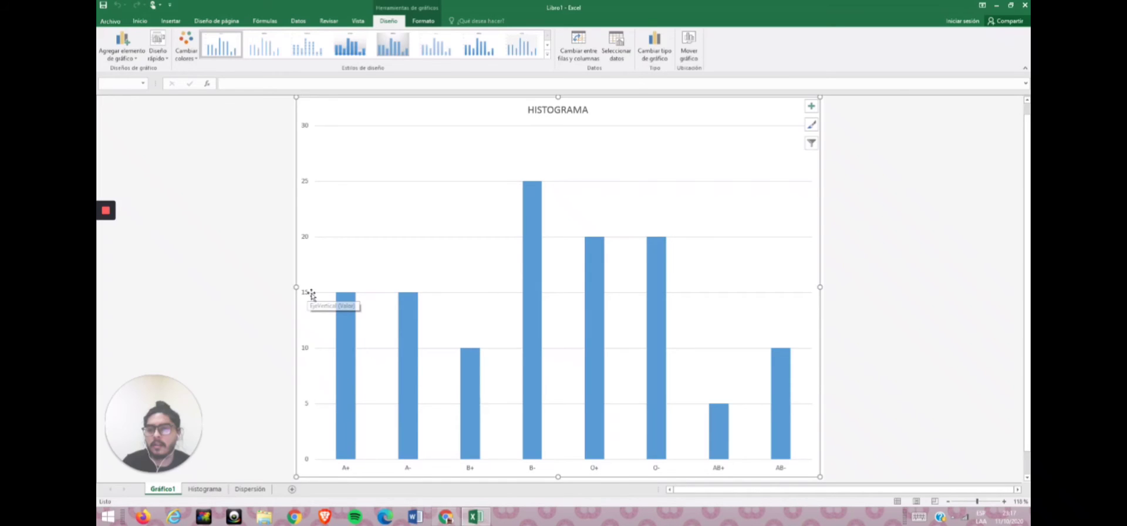
pyautogui.moveTo(347, 396)
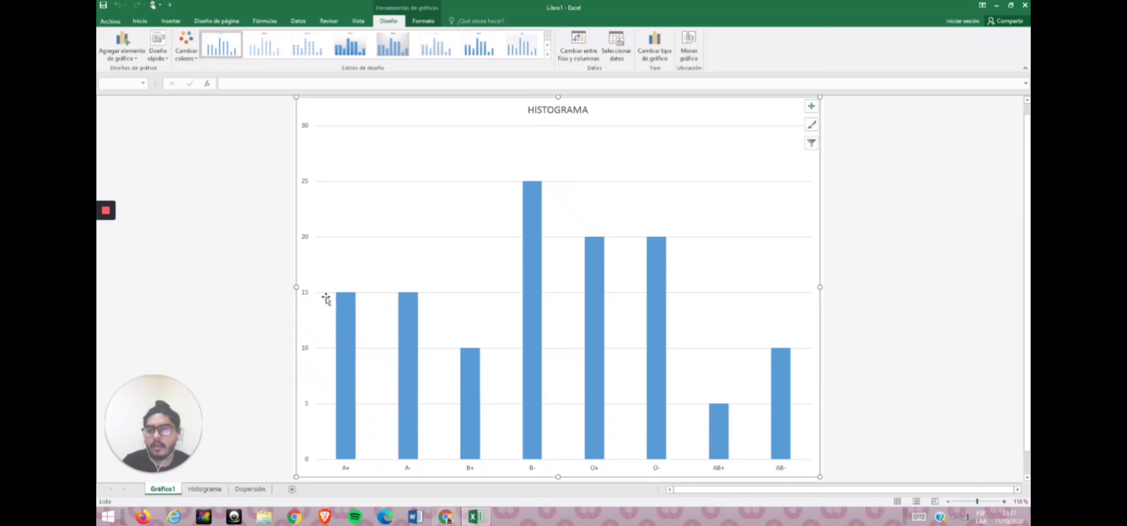
pyautogui.click(713, 407)
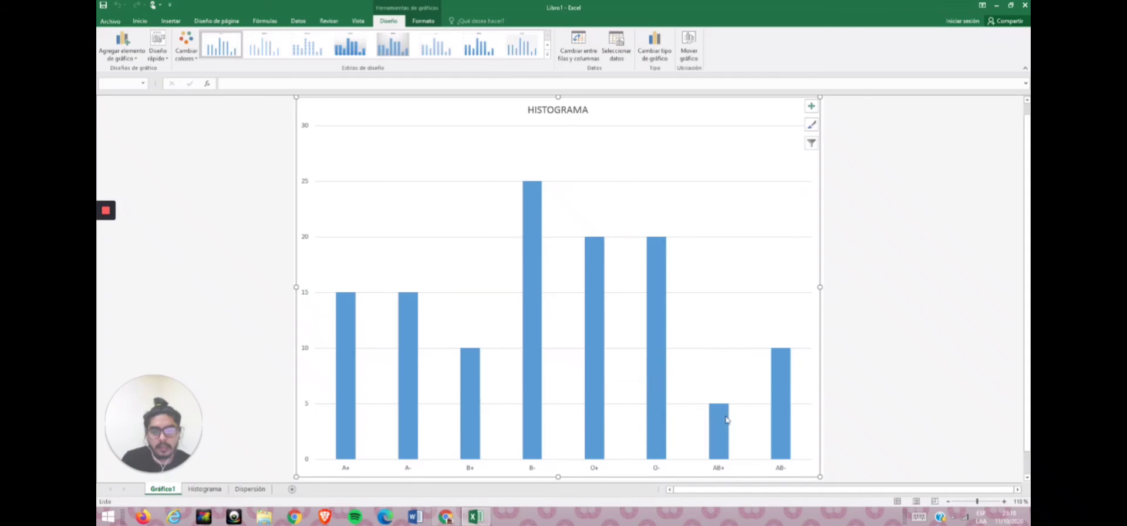
pyautogui.moveTo(720, 437)
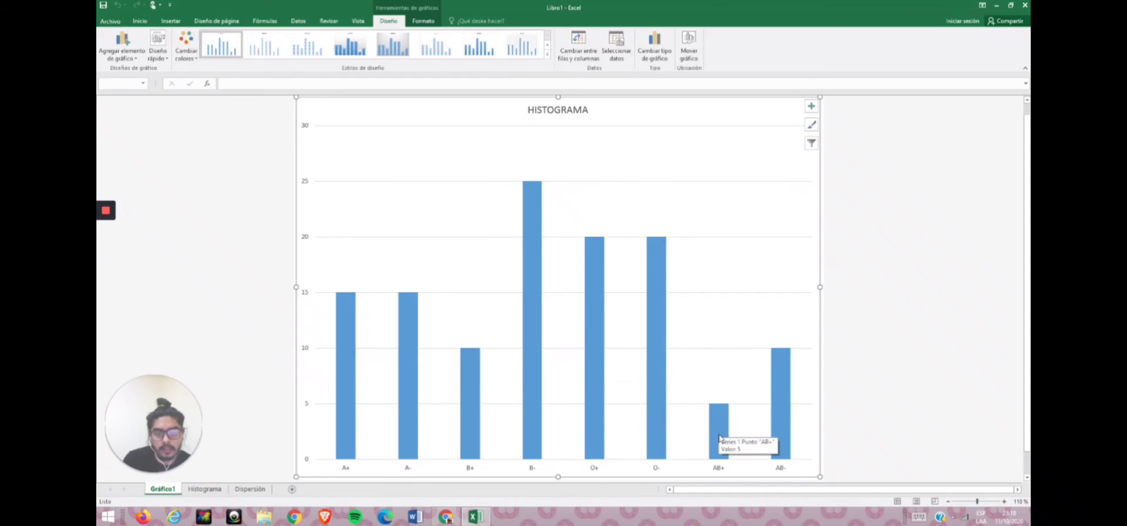
pyautogui.moveTo(786, 399)
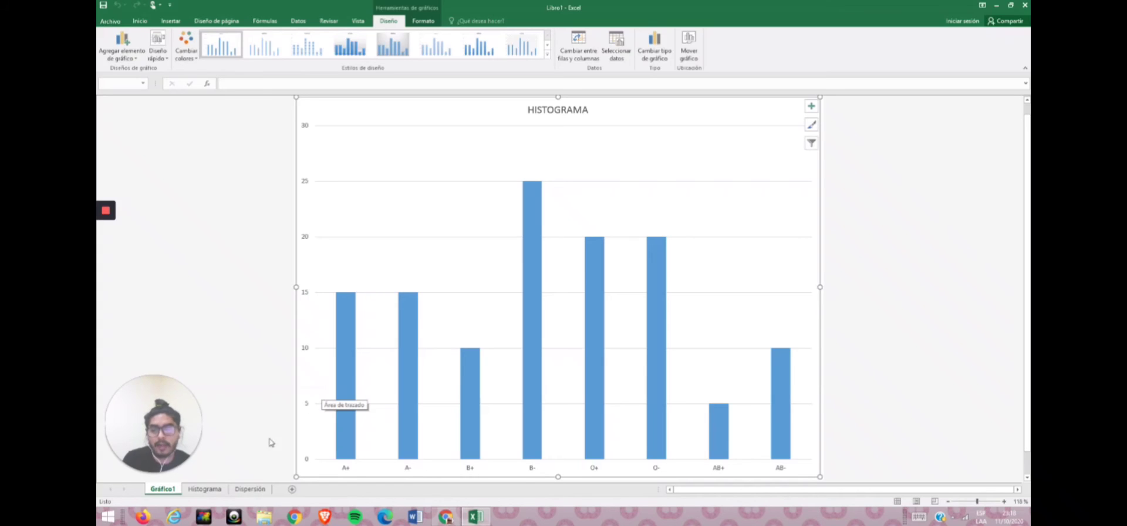
# Open the Dispersión sheet and review the monthly trainings and factory accidents table.
pyautogui.click(204, 489)
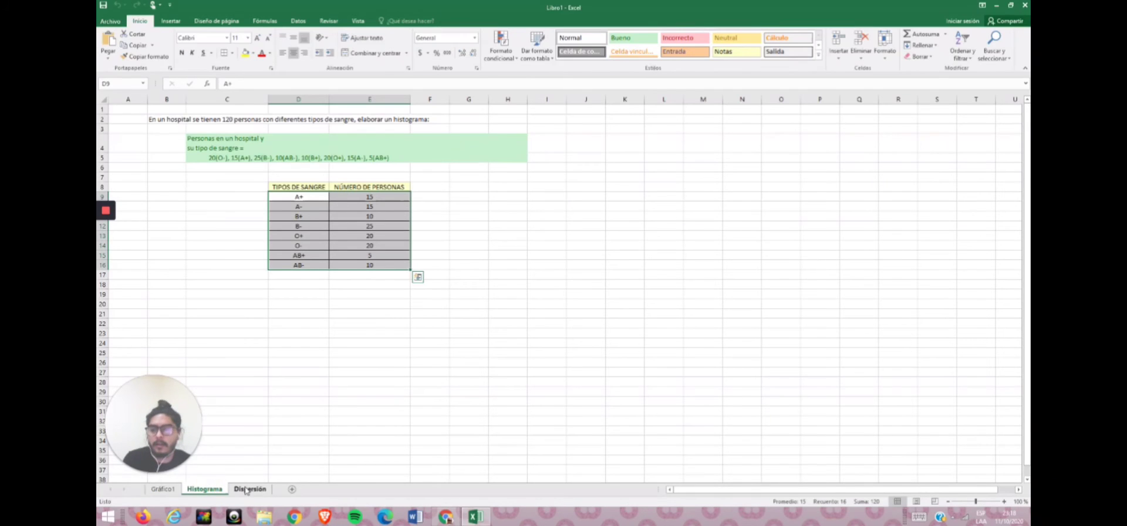
pyautogui.click(332, 322)
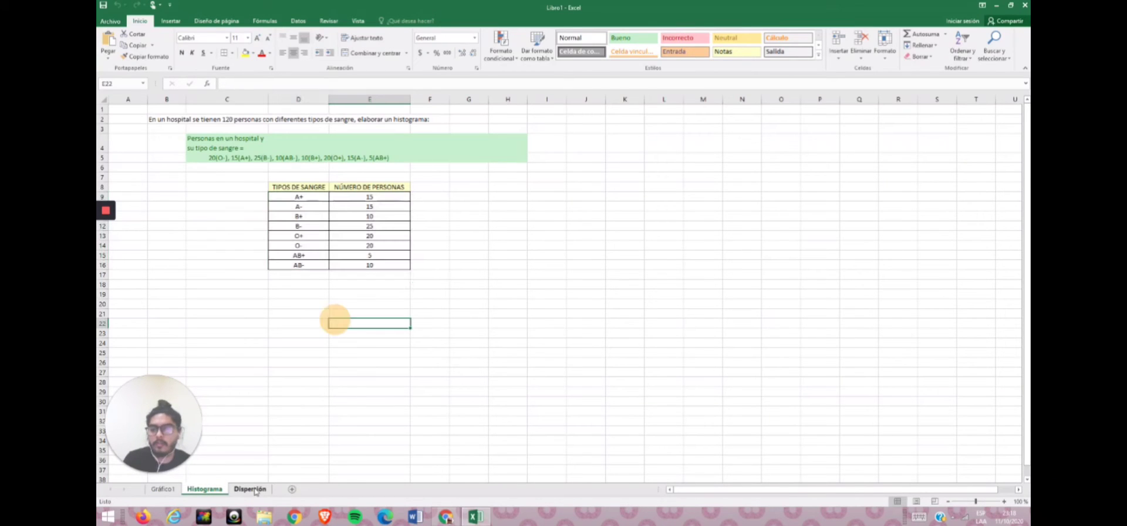
pyautogui.click(250, 489)
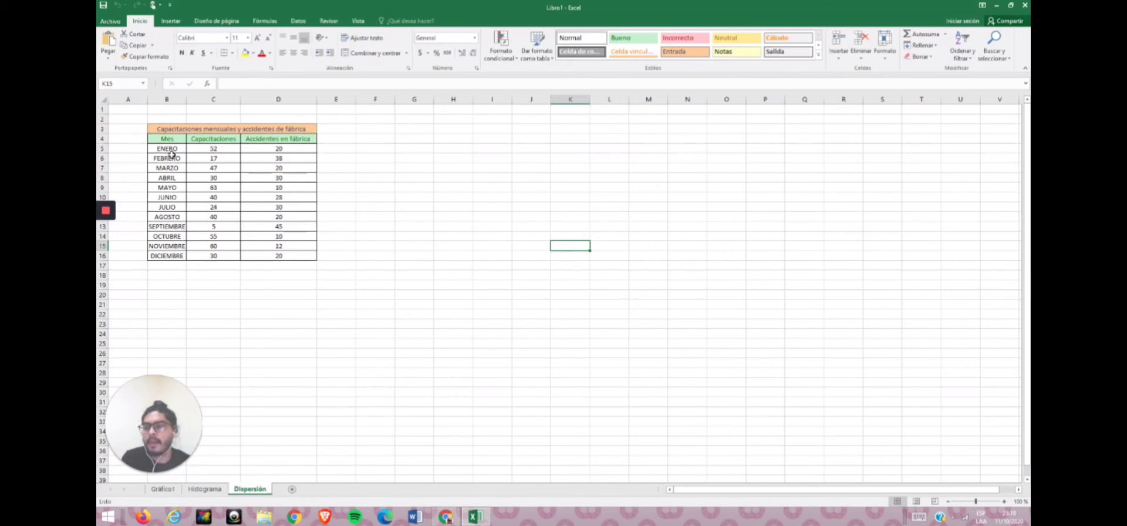
pyautogui.moveTo(171, 154); pyautogui.dragTo(167, 256)
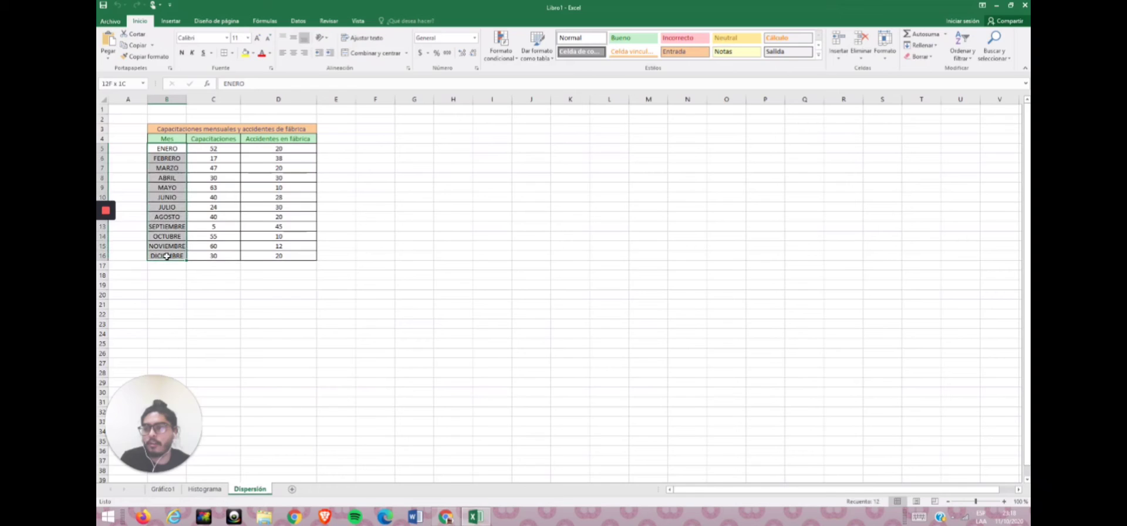
pyautogui.click(222, 156)
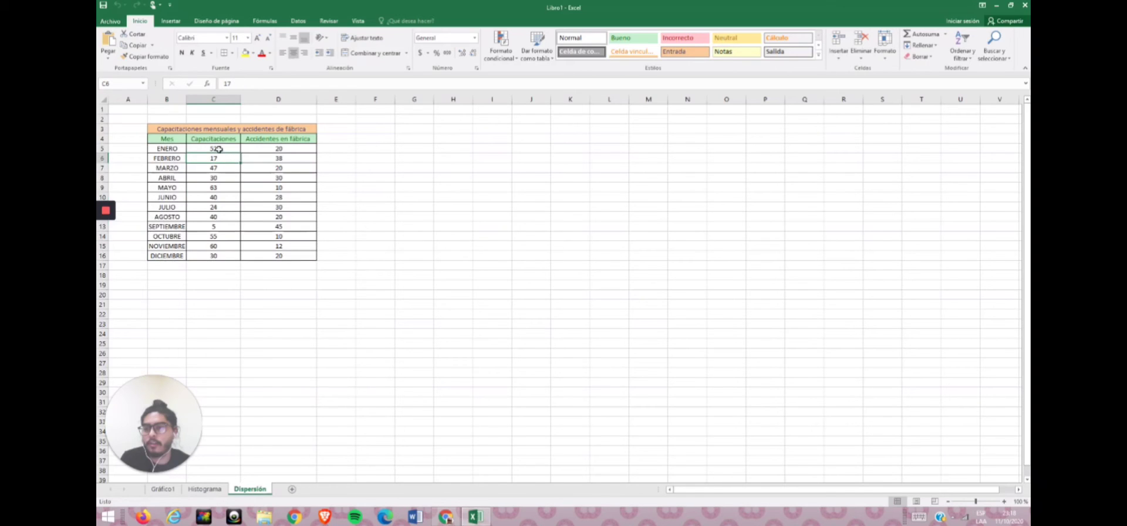
pyautogui.moveTo(218, 149); pyautogui.dragTo(222, 256)
pyautogui.click(222, 149)
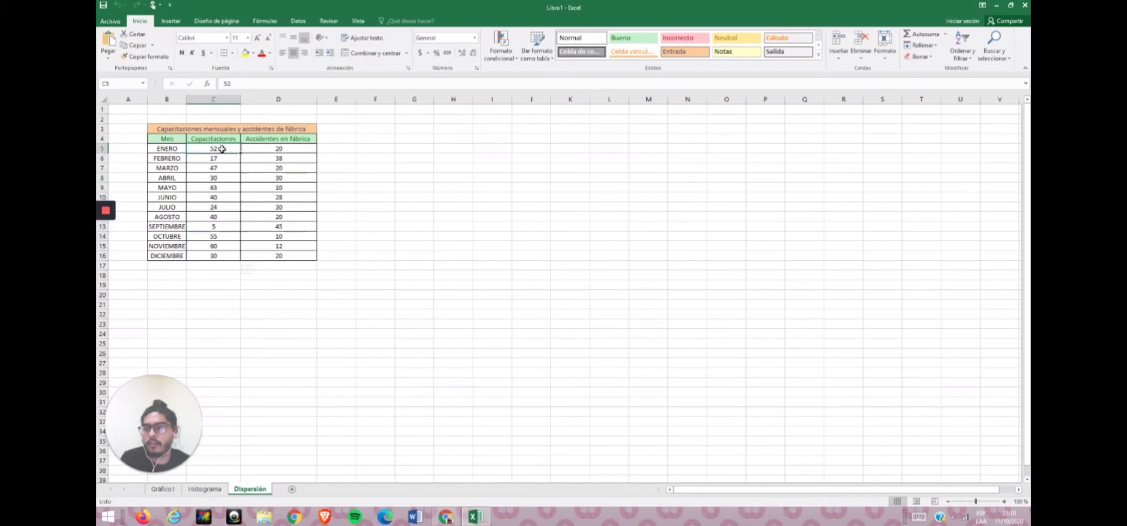
pyautogui.click(286, 151)
pyautogui.click(233, 151)
pyautogui.click(352, 200)
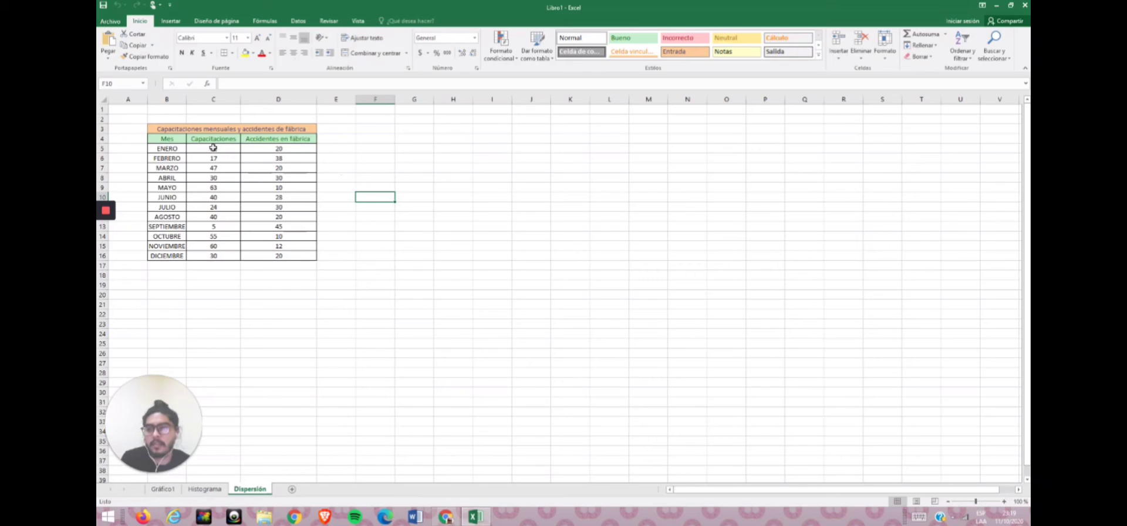
# Insert a scatter chart from the trainings and accidents data C5:D16 and move it beside the table.
pyautogui.moveTo(212, 150); pyautogui.dragTo(299, 255)
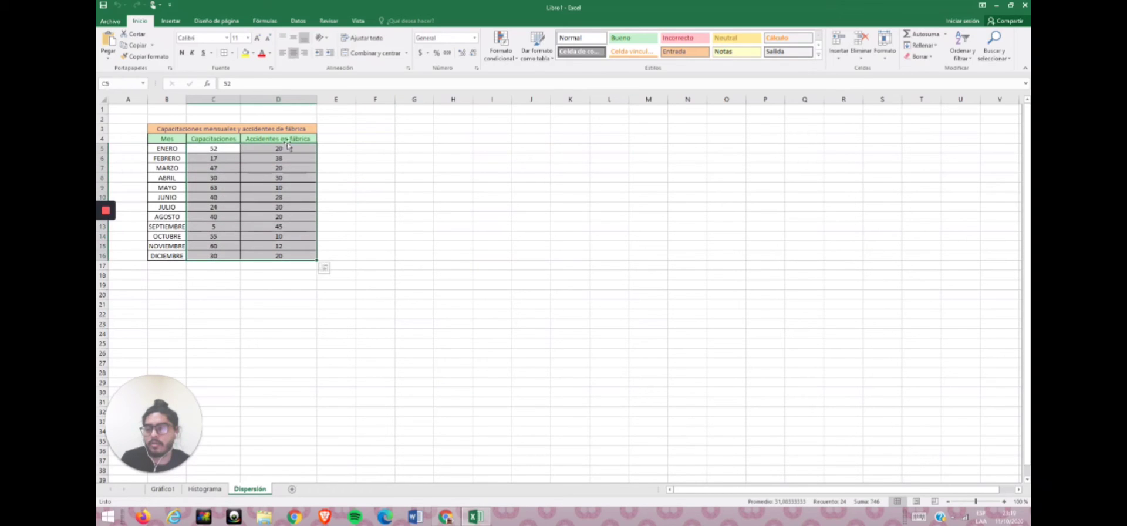
pyautogui.click(176, 23)
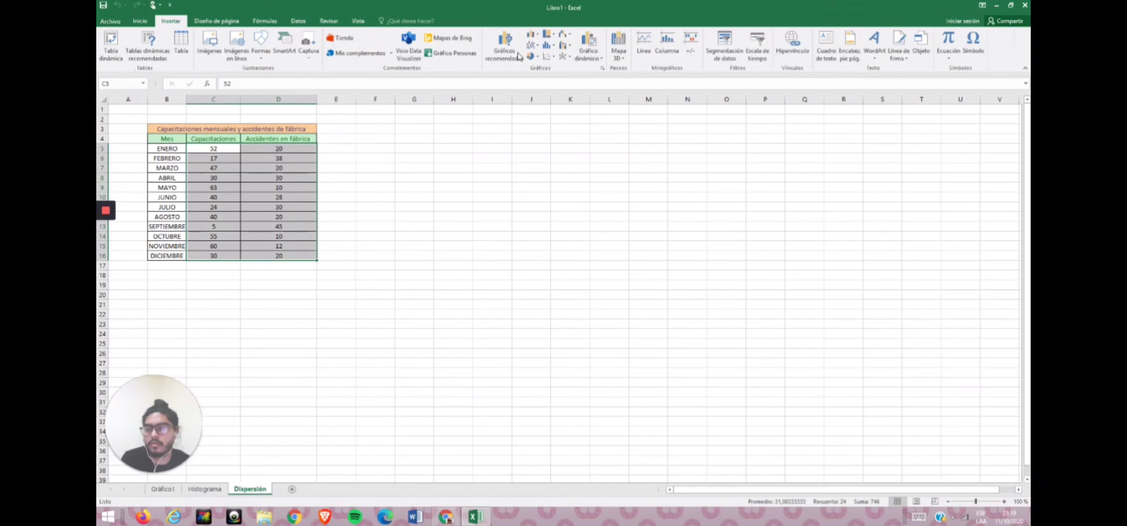
pyautogui.click(548, 57)
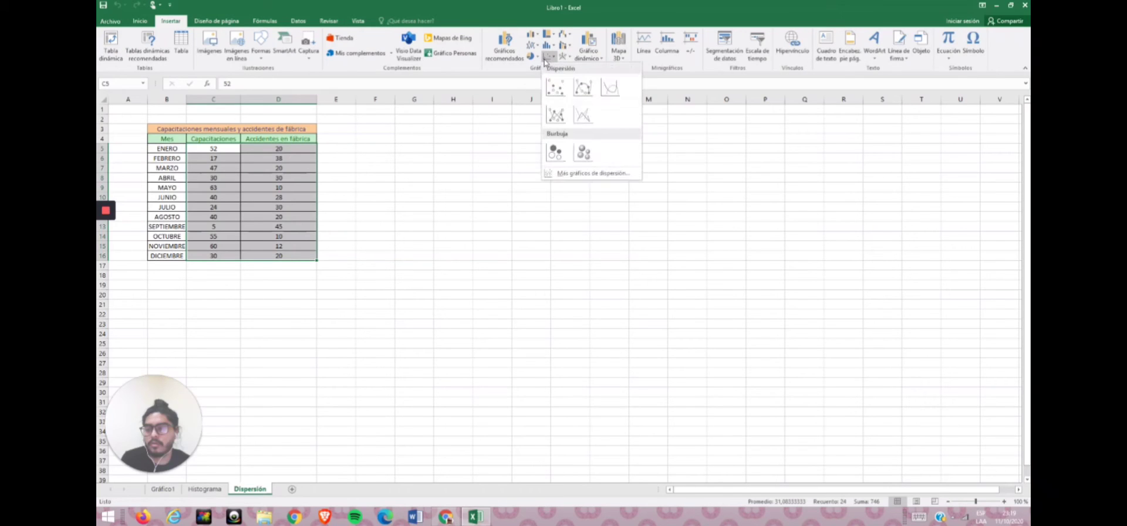
pyautogui.click(556, 94)
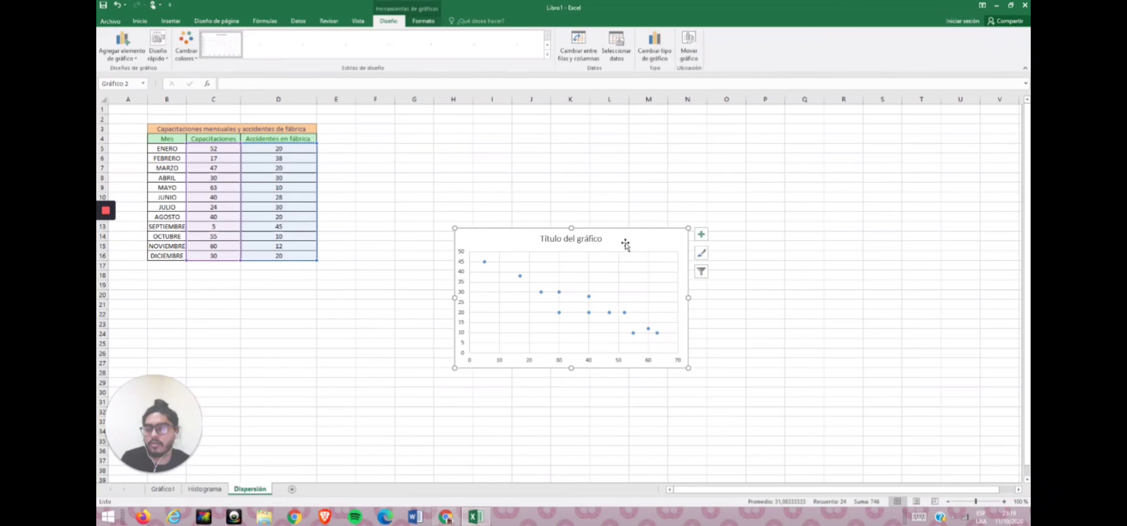
pyautogui.moveTo(624, 246); pyautogui.dragTo(478, 209)
# Set the scatter chart's title to Capacitaciones vs Accidentes.
pyautogui.click(558, 205)
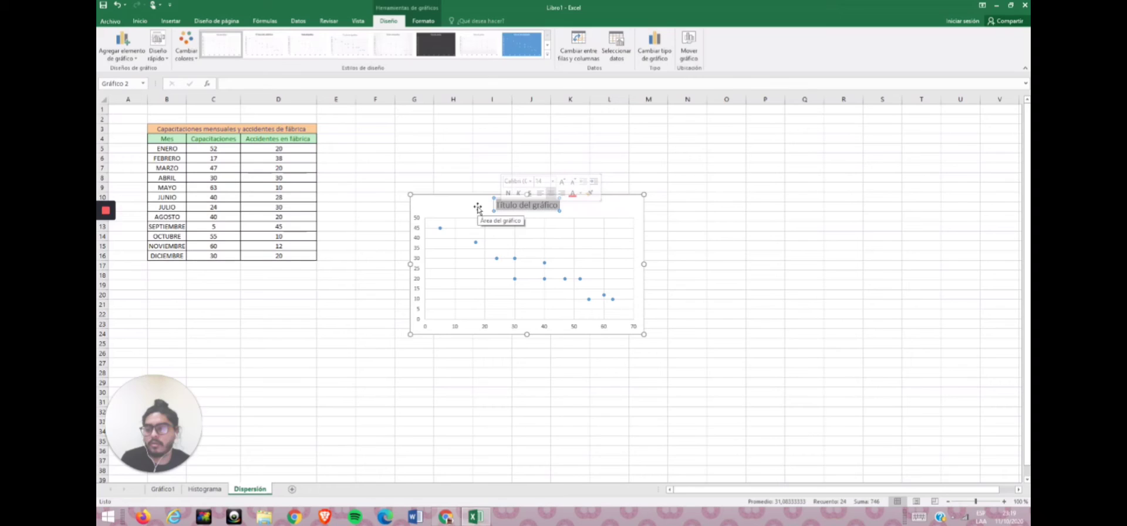
pyautogui.write('Ca')
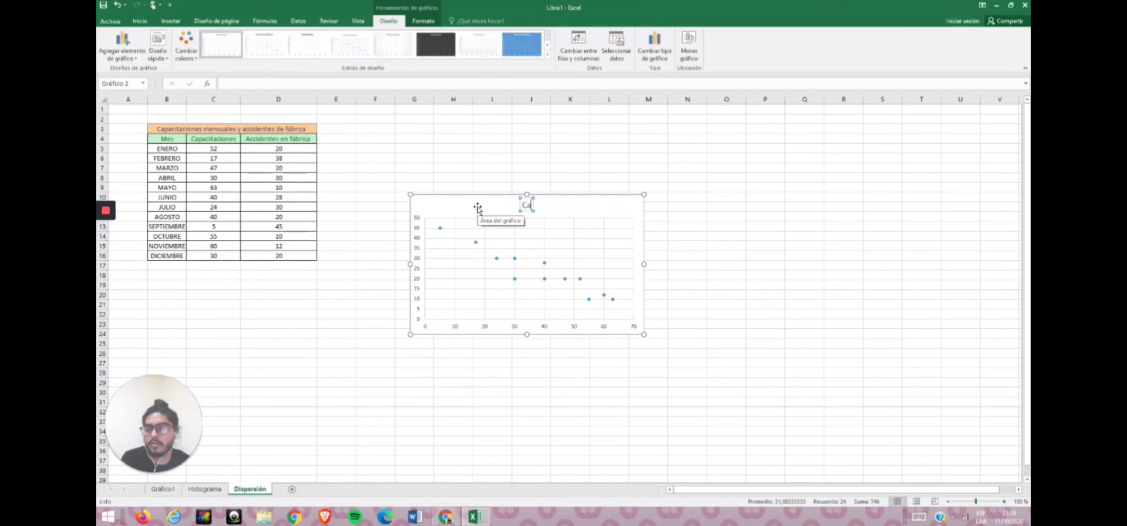
pyautogui.write('pacitacione')
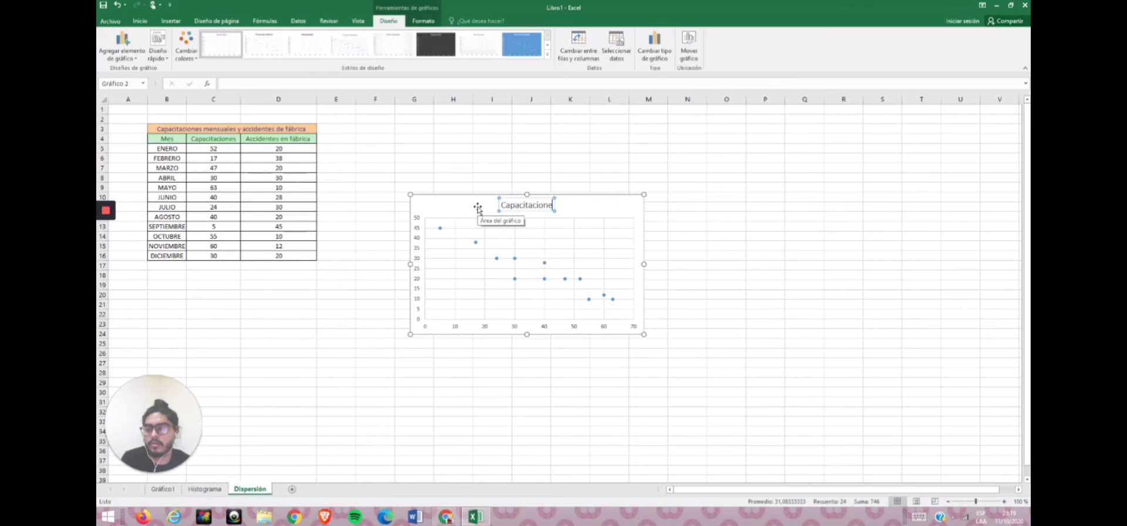
pyautogui.write('s vs Accidentes')
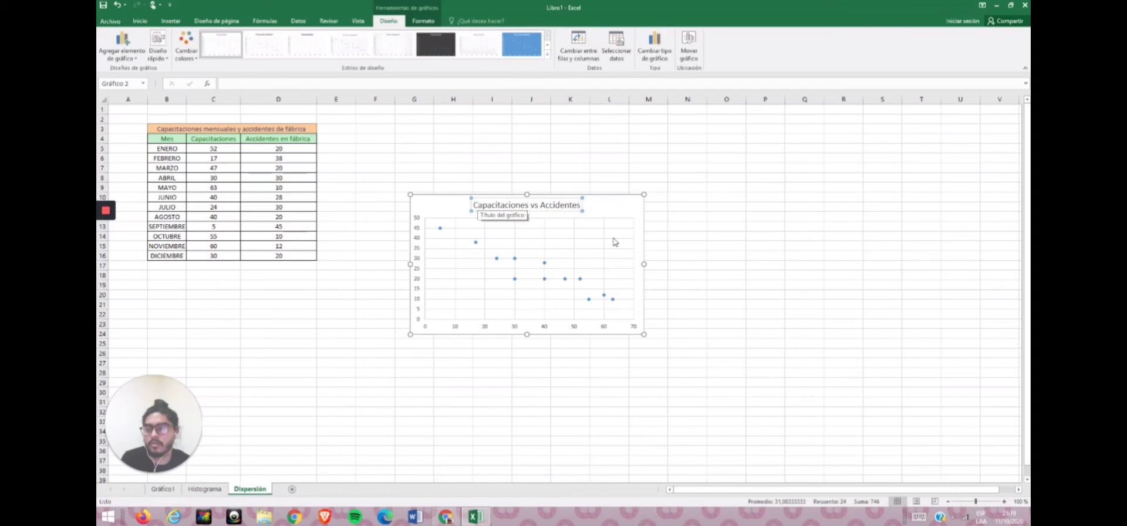
# Add axis titles to the scatter chart.
pyautogui.click(689, 254)
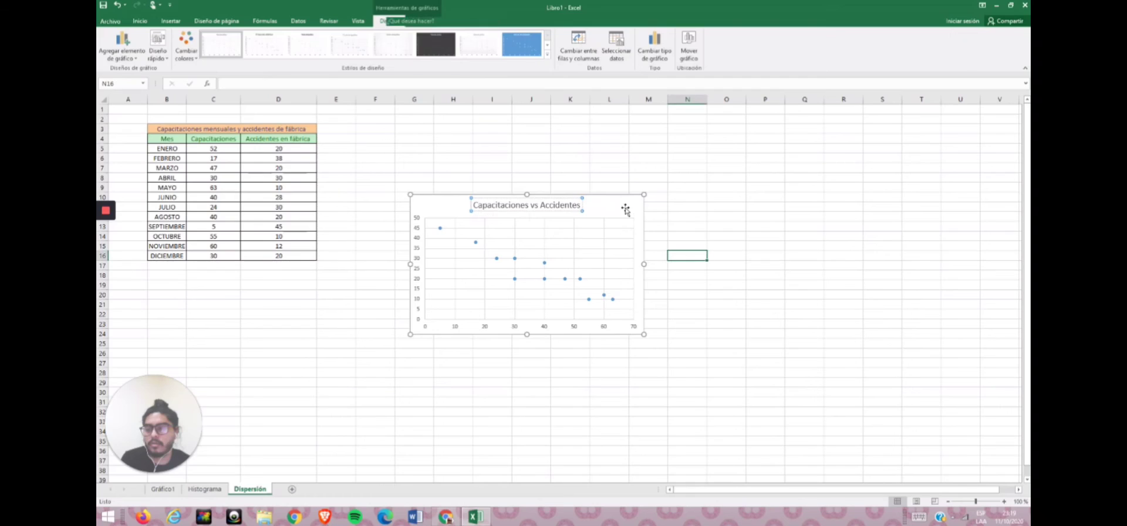
pyautogui.click(625, 209)
pyautogui.click(655, 201)
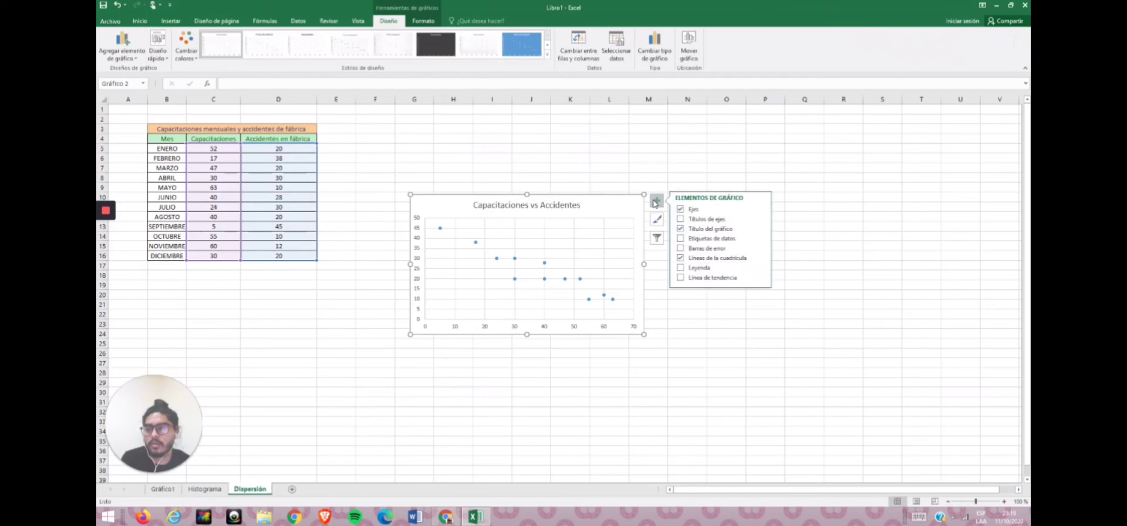
pyautogui.click(682, 218)
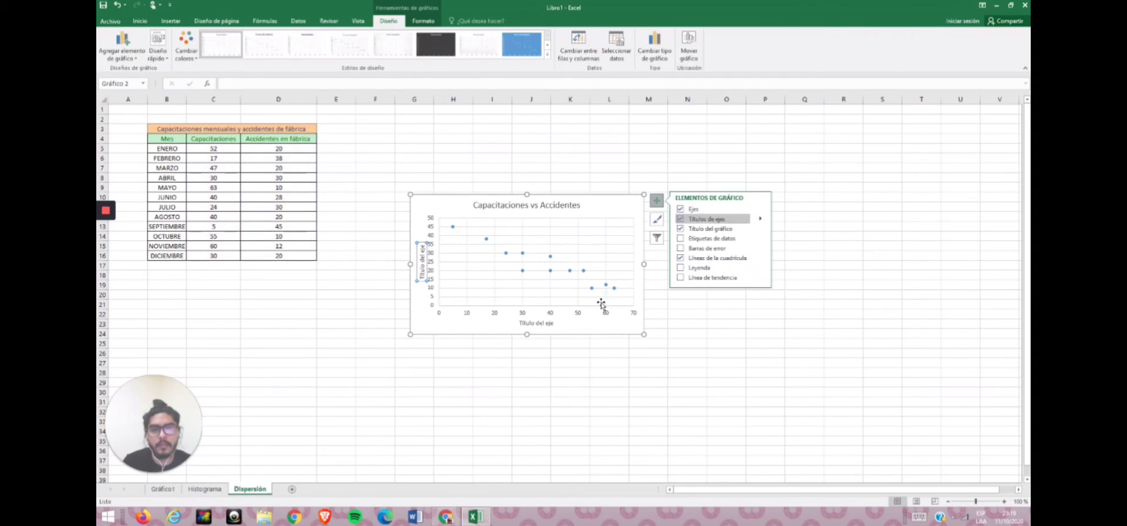
# Set the horizontal axis title to Capacitaciones.
pyautogui.click(536, 323)
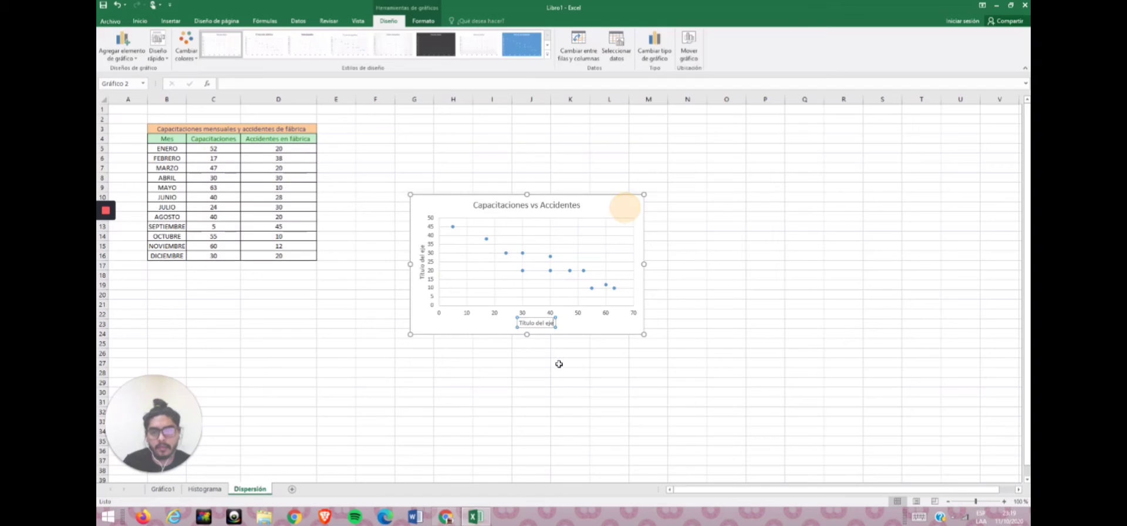
pyautogui.press('BackSpace')
pyautogui.press('BackSpace')
pyautogui.press('BackSpace')
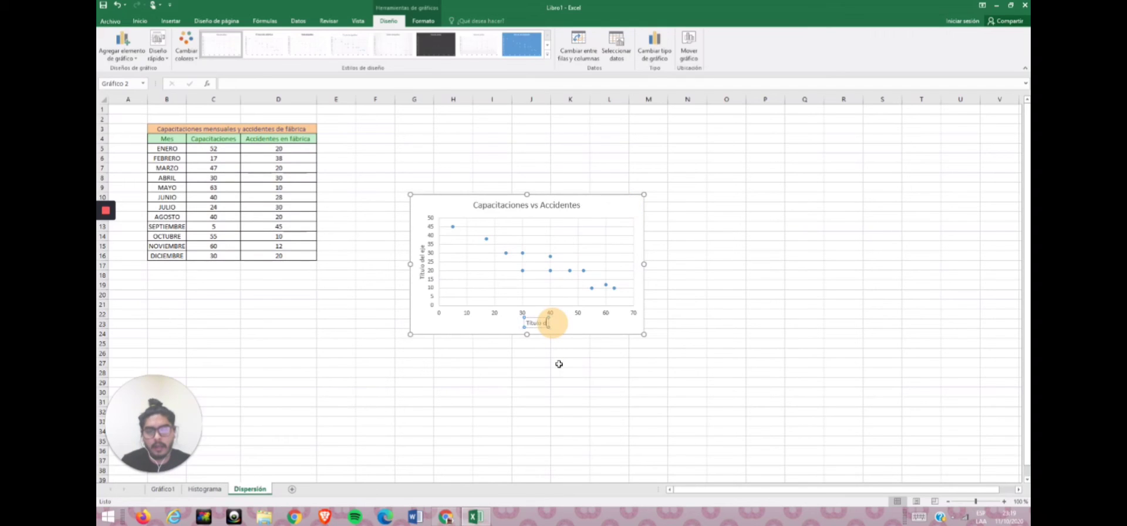
pyautogui.press('BackSpace')
pyautogui.press('BackSpace')
pyautogui.press('BackSpace')
pyautogui.press('BackSpace')
pyautogui.press('BackSpace')
pyautogui.press('BackSpace')
pyautogui.press('BackSpace')
pyautogui.press('BackSpace')
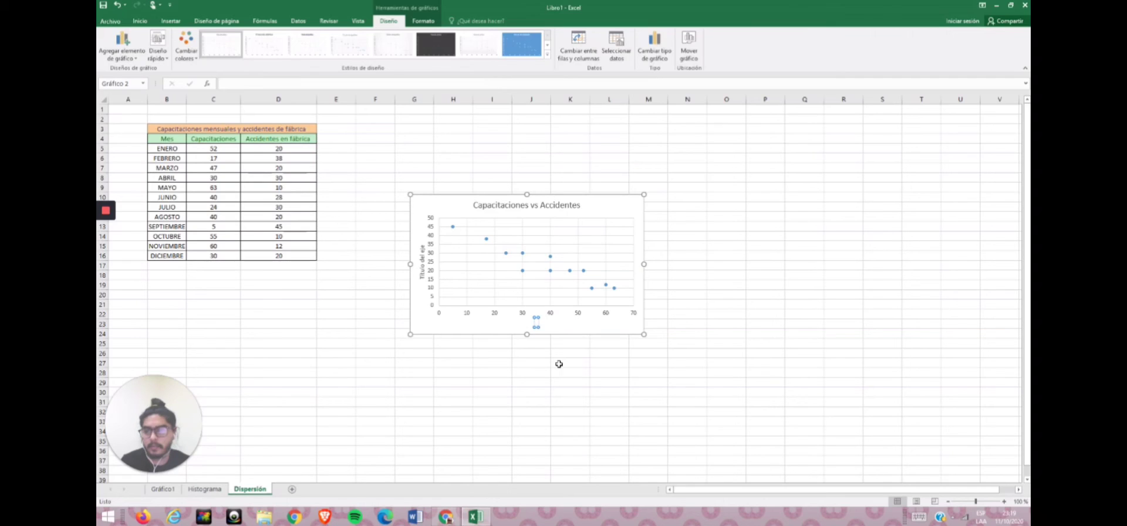
pyautogui.write('C')
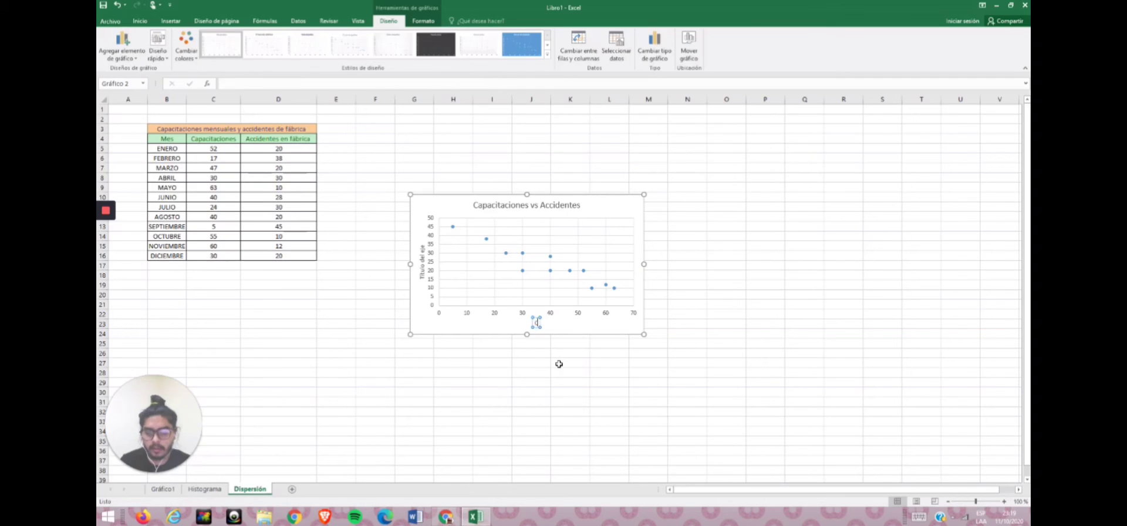
pyautogui.write('apacitaciones')
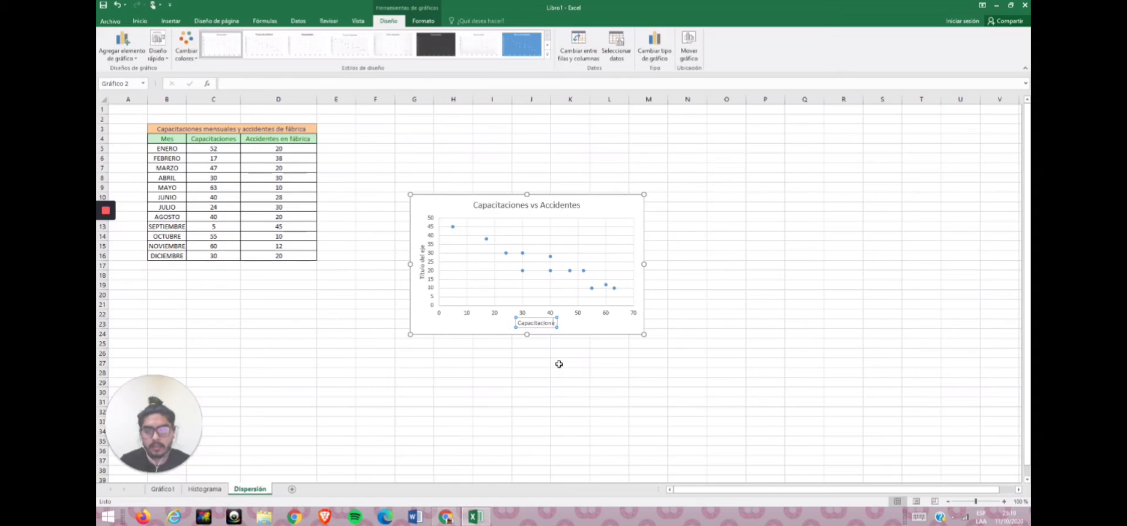
# Set the vertical axis title to Accidentes fábrica.
pyautogui.click(421, 257)
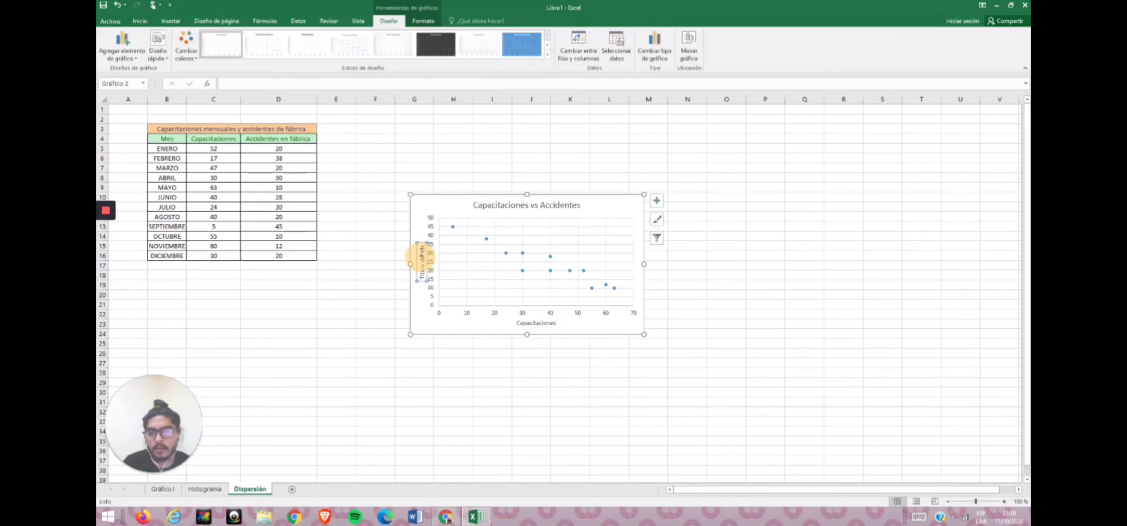
pyautogui.doubleClick(422, 253)
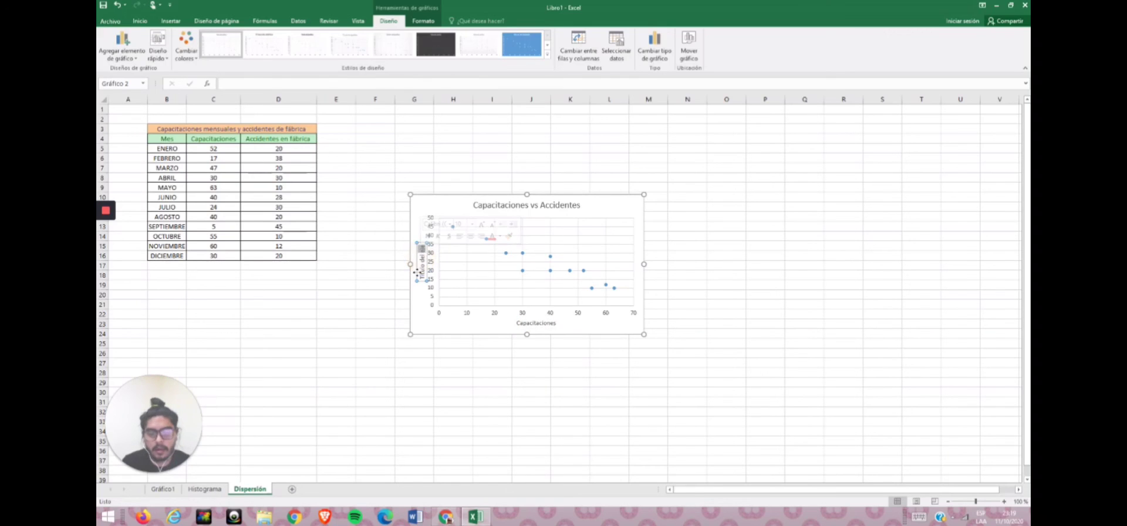
pyautogui.press('BackSpace')
pyautogui.press('BackSpace')
pyautogui.press('BackSpace')
pyautogui.press('BackSpace')
pyautogui.press('BackSpace')
pyautogui.press('BackSpace')
pyautogui.press('BackSpace')
pyautogui.press('BackSpace')
pyautogui.press('BackSpace')
pyautogui.press('BackSpace')
pyautogui.press('BackSpace')
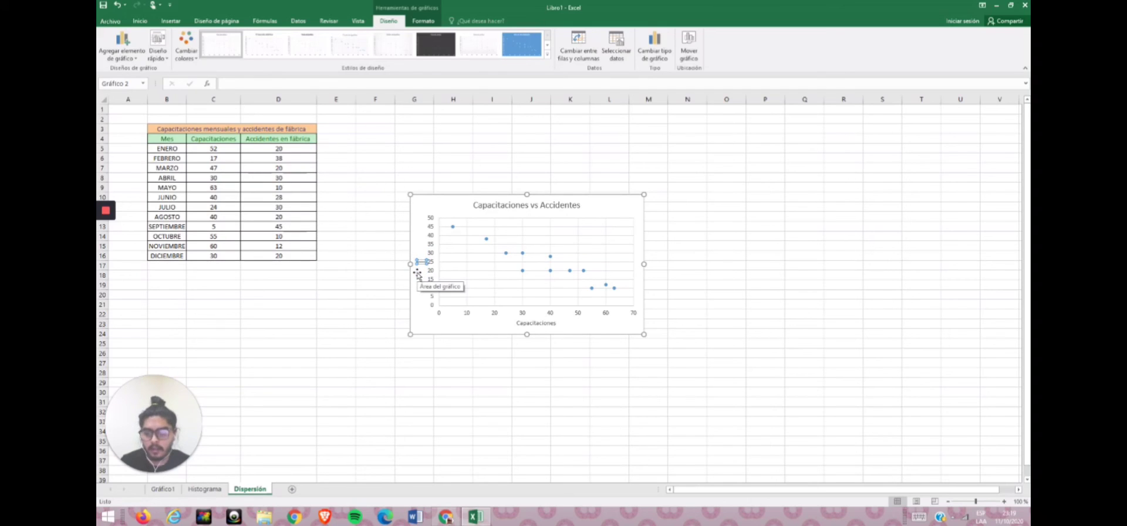
pyautogui.write('Accidentes')
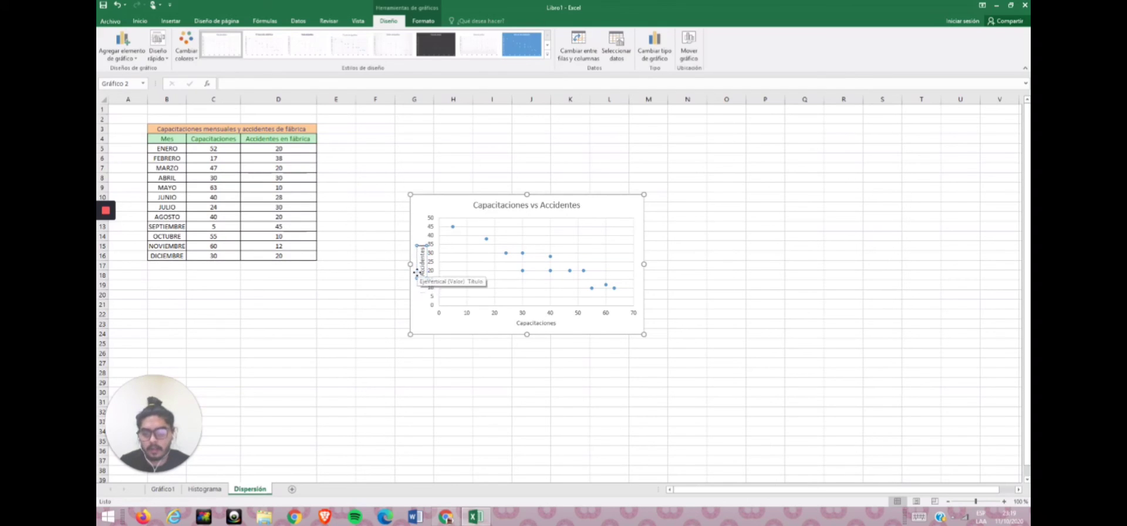
pyautogui.write(' fábrica')
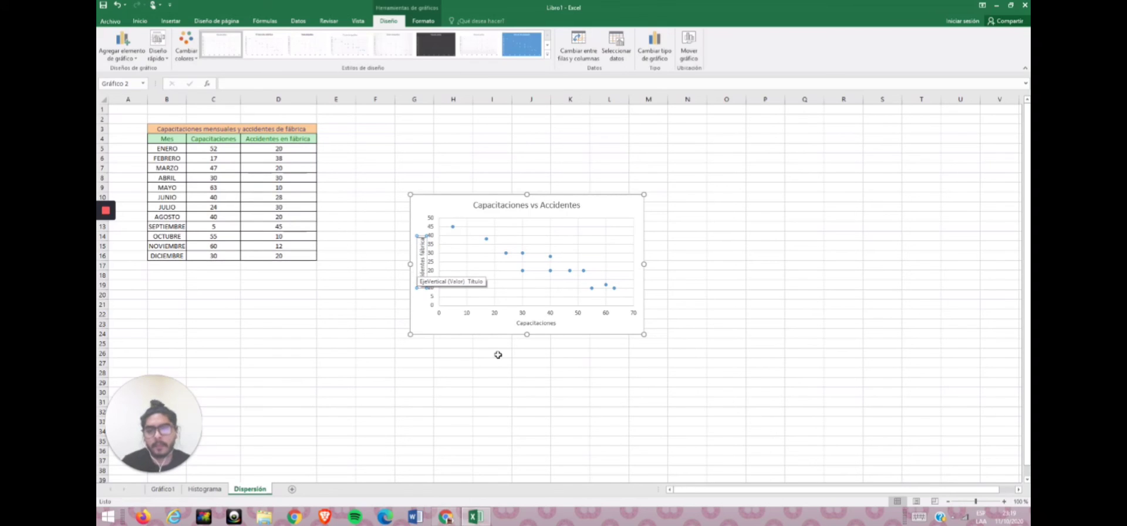
pyautogui.click(507, 400)
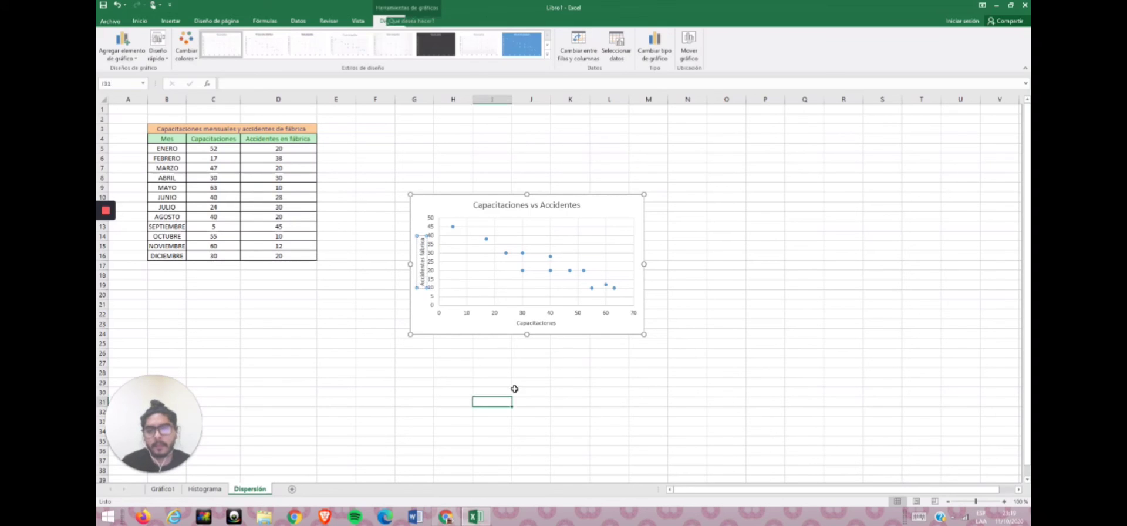
pyautogui.click(644, 335)
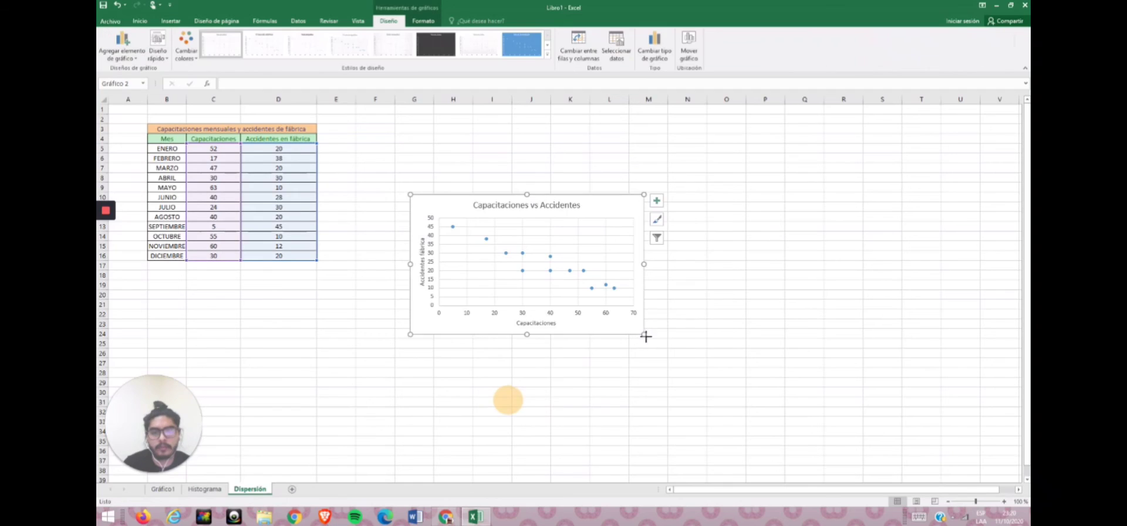
# Enlarge the scatter chart and move it closer to the data table.
pyautogui.moveTo(645, 335); pyautogui.dragTo(733, 377)
pyautogui.moveTo(629, 368); pyautogui.dragTo(561, 301)
pyautogui.click(570, 342)
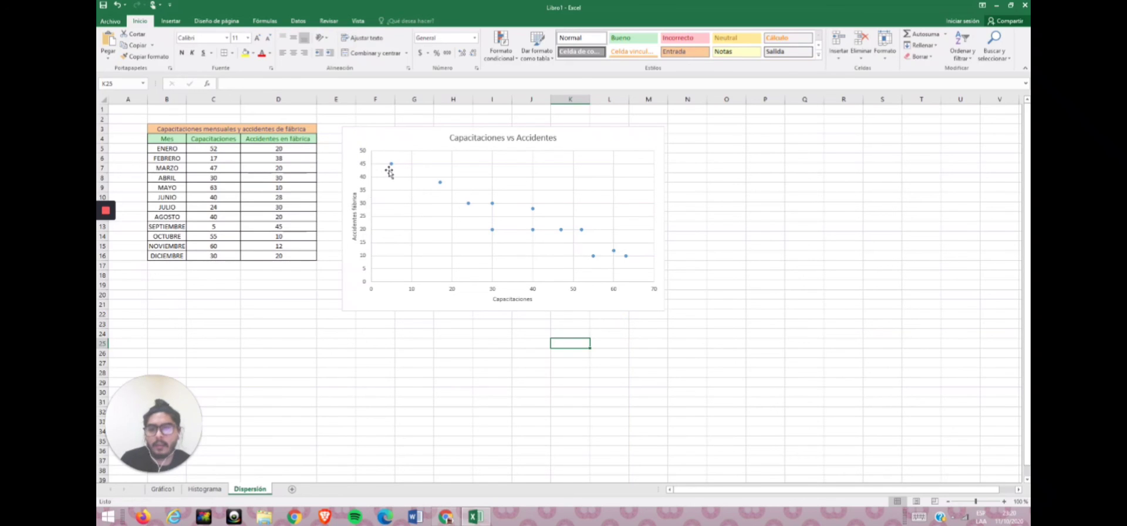
# Draw a freehand shape tracing the trend of the scatter points, then delete it.
pyautogui.moveTo(392, 166)
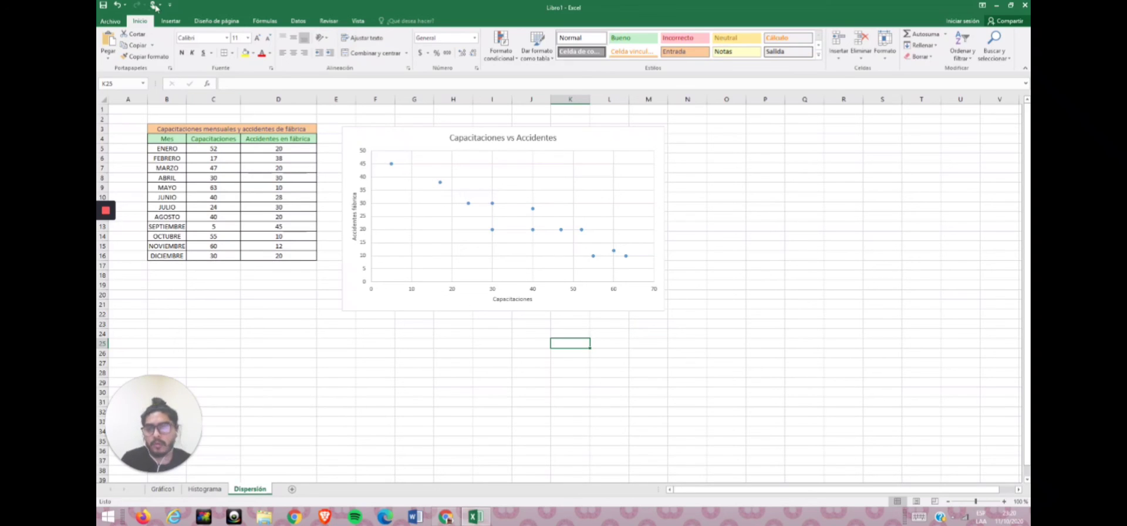
pyautogui.click(171, 21)
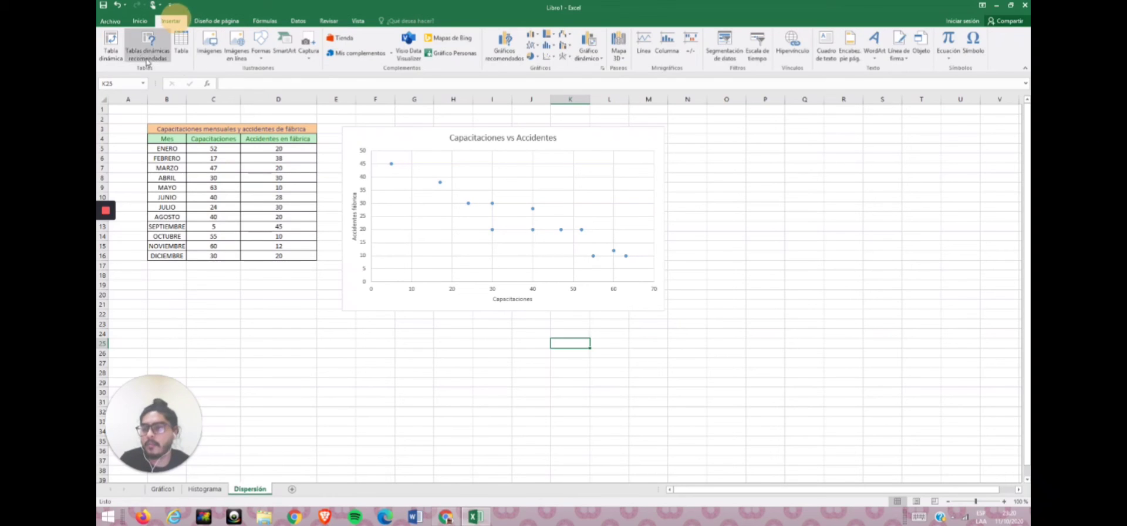
pyautogui.click(260, 47)
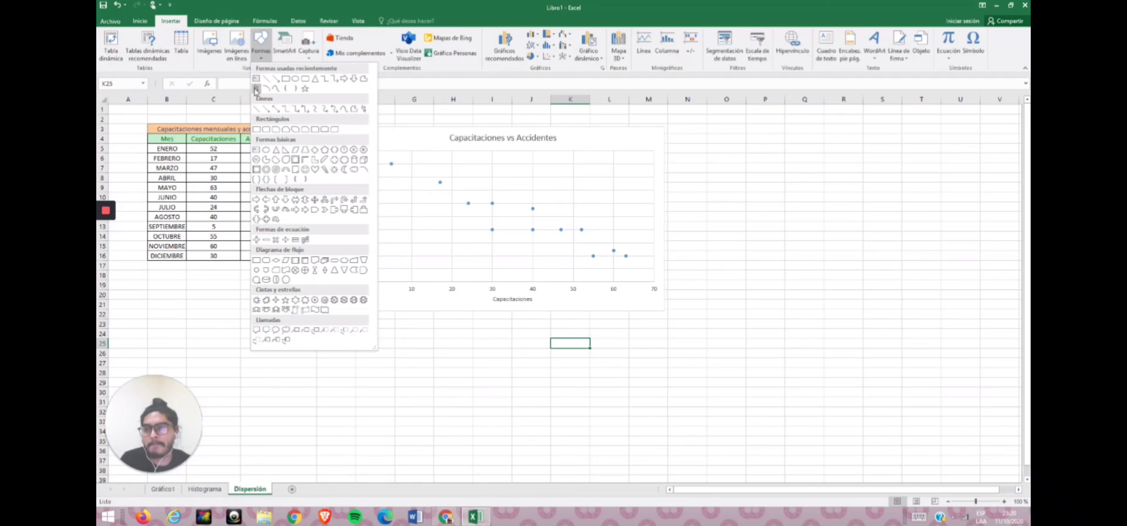
pyautogui.click(256, 88)
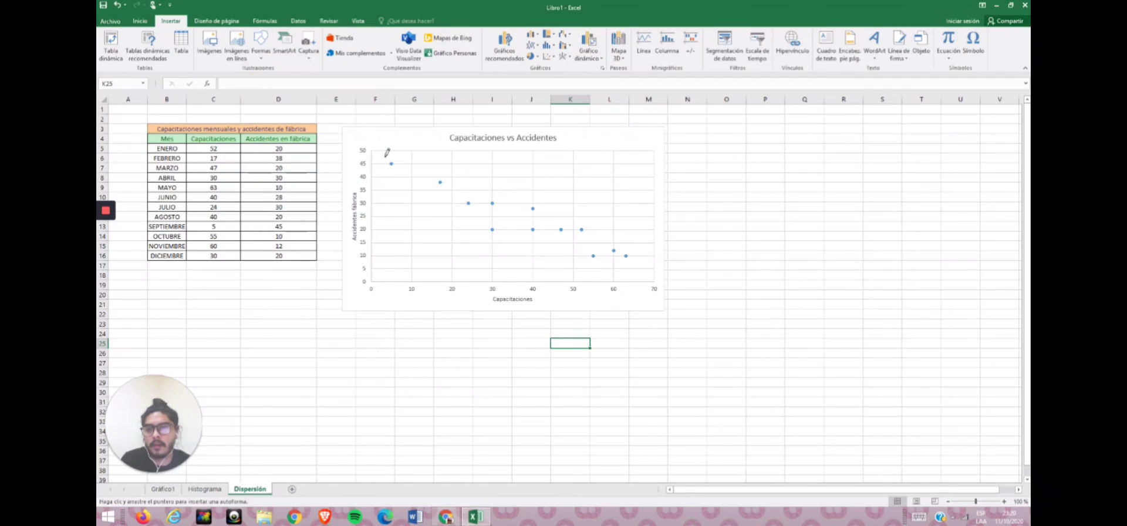
pyautogui.moveTo(385, 157)
pyautogui.mouseDown()
pyautogui.moveTo(401, 184)
pyautogui.moveTo(479, 229)
pyautogui.moveTo(639, 259)
pyautogui.moveTo(538, 202)
pyautogui.moveTo(385, 155)
pyautogui.mouseUp()
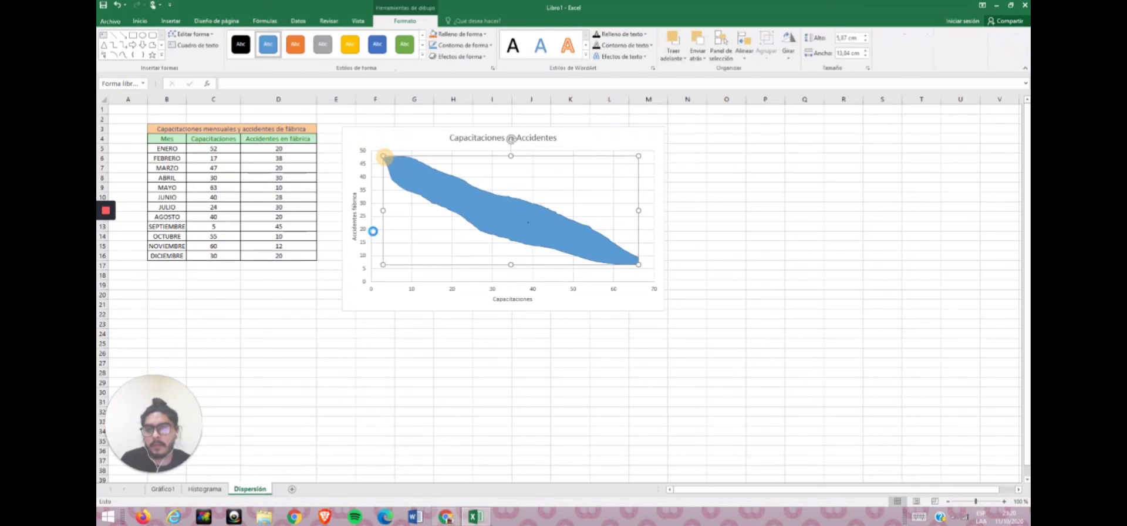
pyautogui.press('Delete')
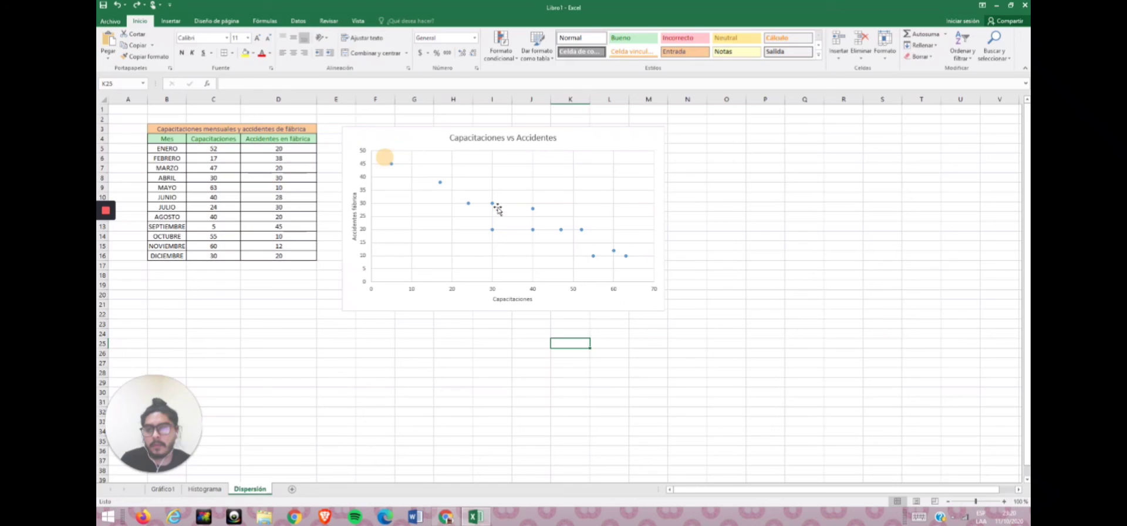
pyautogui.click(502, 309)
pyautogui.click(544, 336)
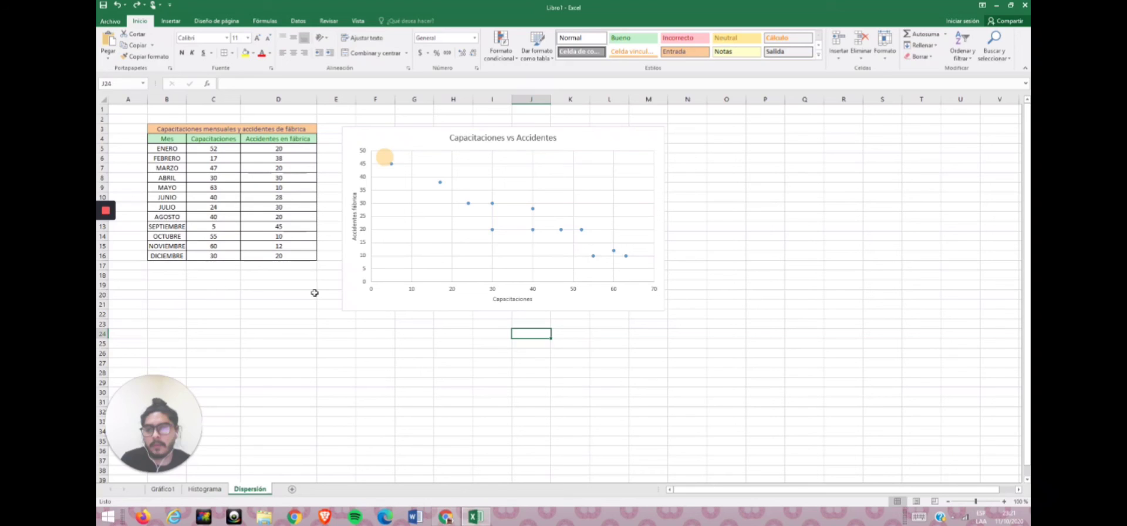
pyautogui.click(106, 212)
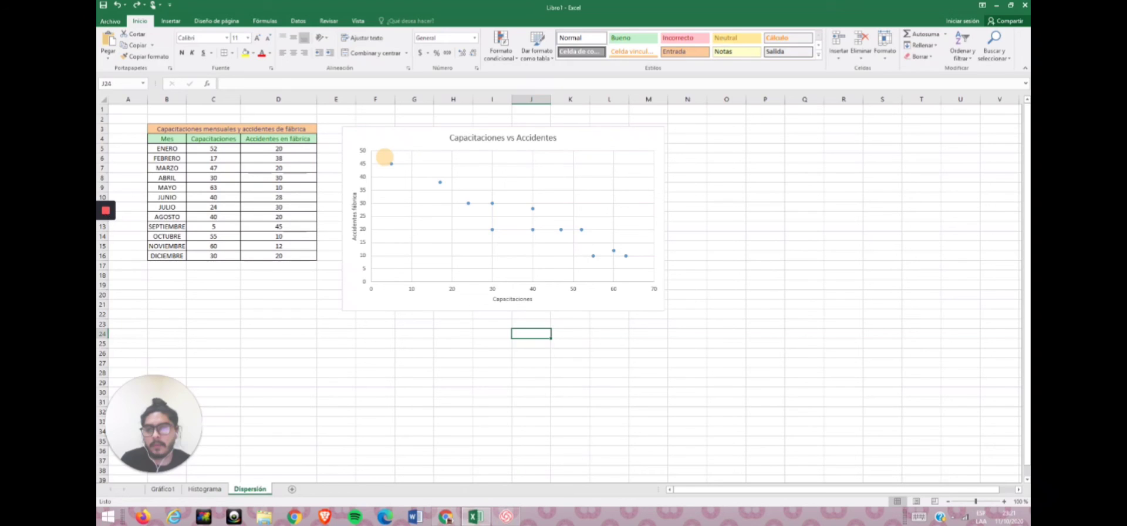